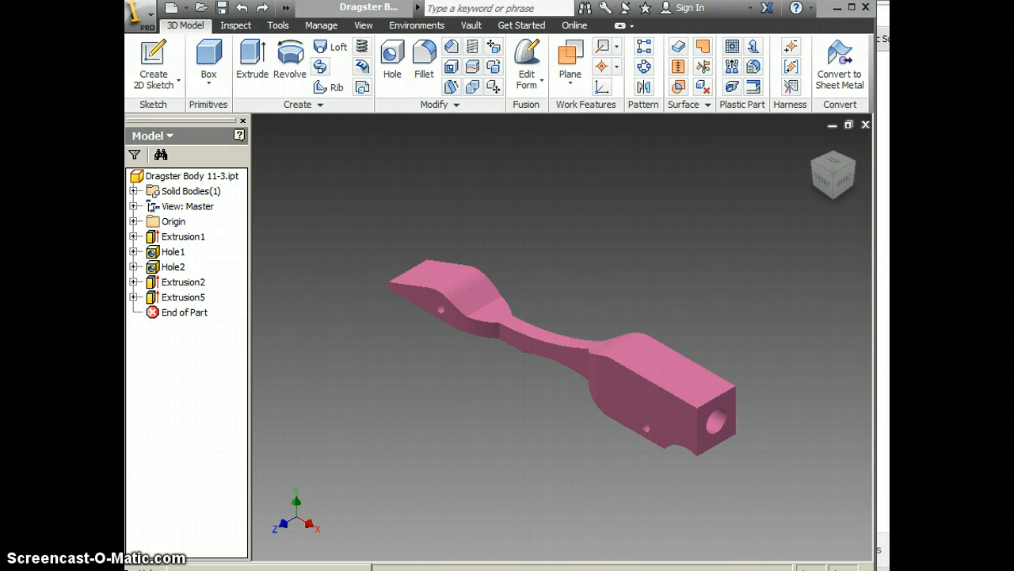
- Switch to the web browser and search Google Images for "sweet unicorn"
left_click(273, 569)
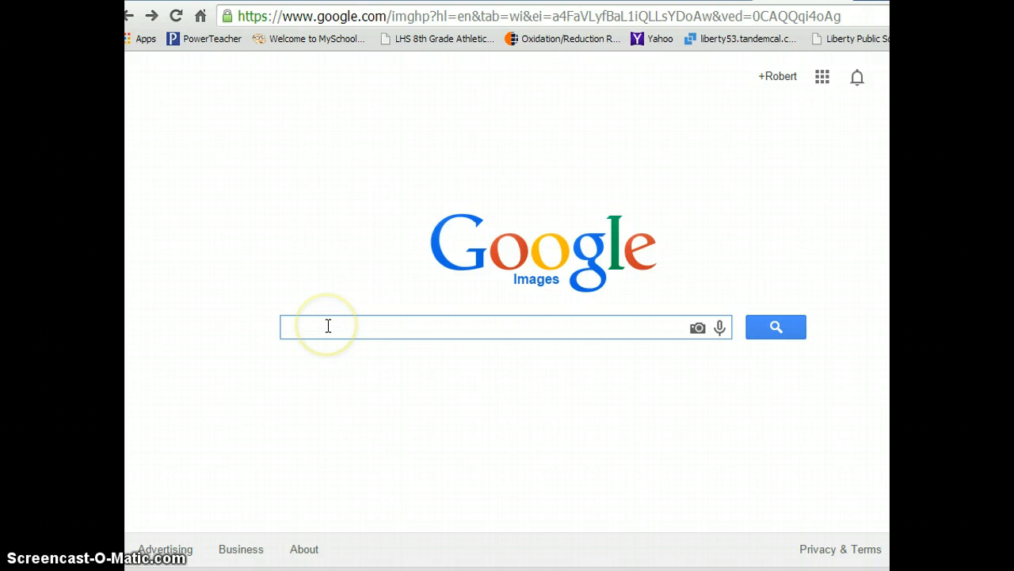
type("sw")
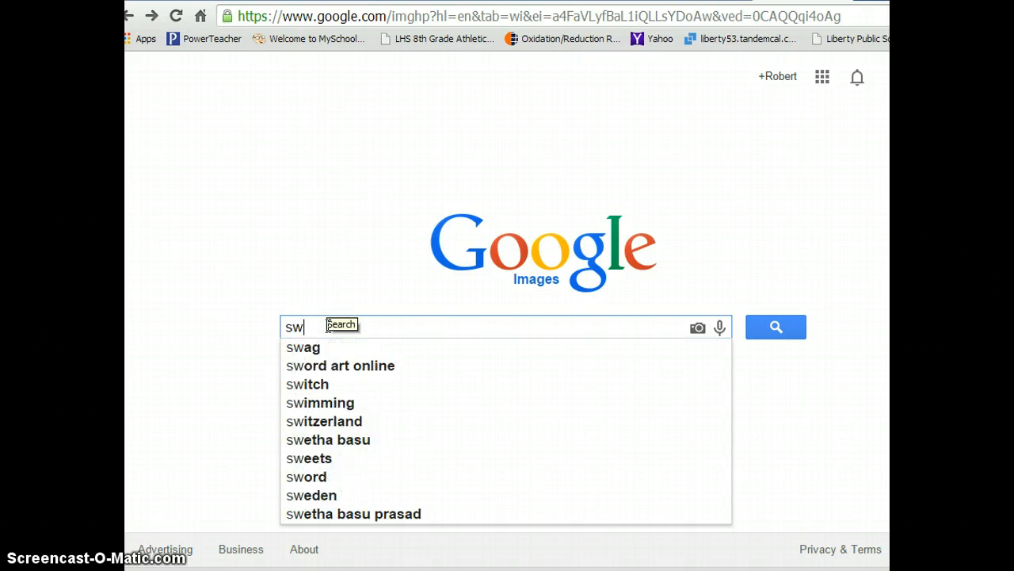
type("eet unicorn")
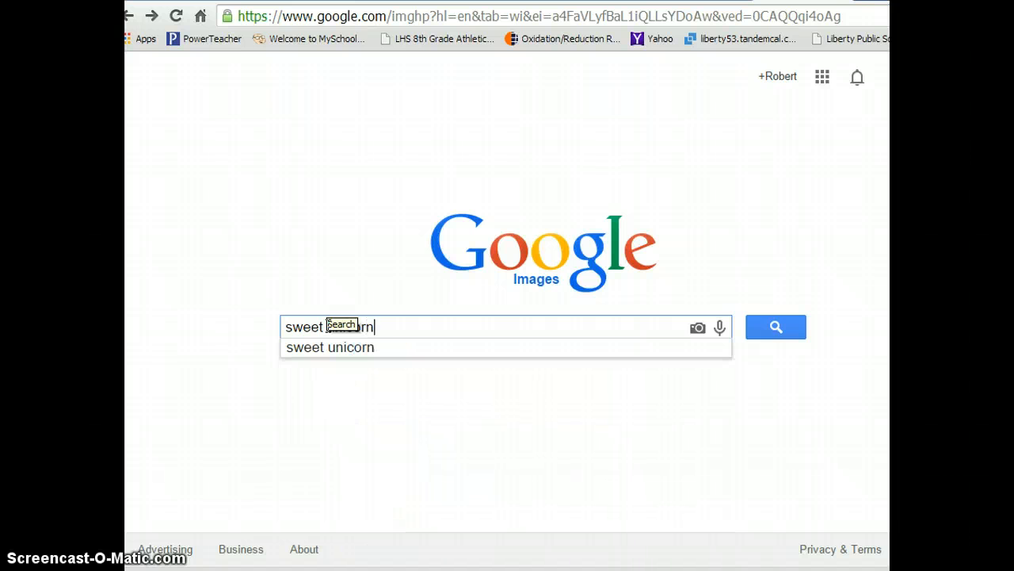
key("Return")
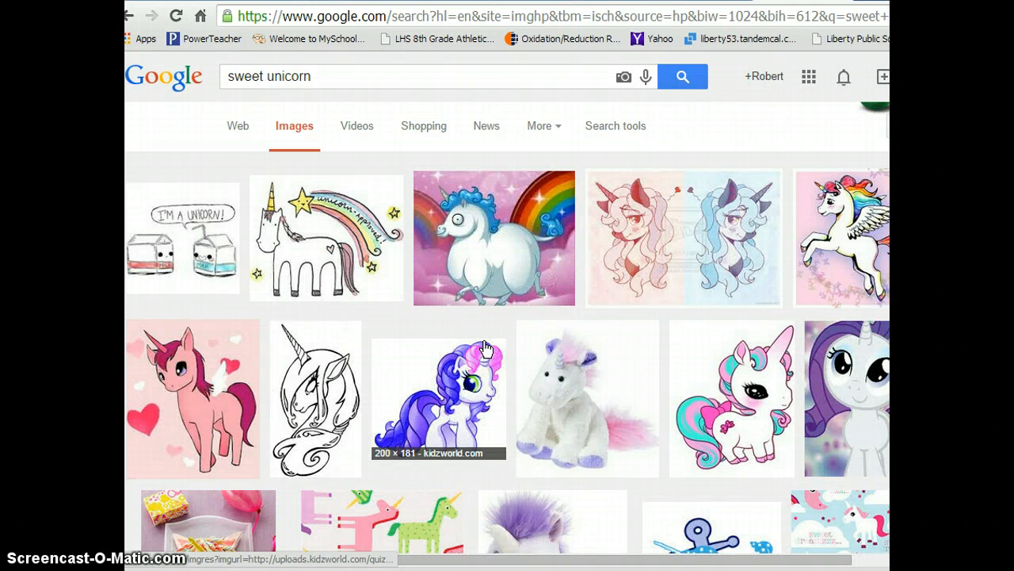
- Open the purple-tailed unicorn picture from kidzworld.com at full size and start saving it as a file
left_click(438, 404)
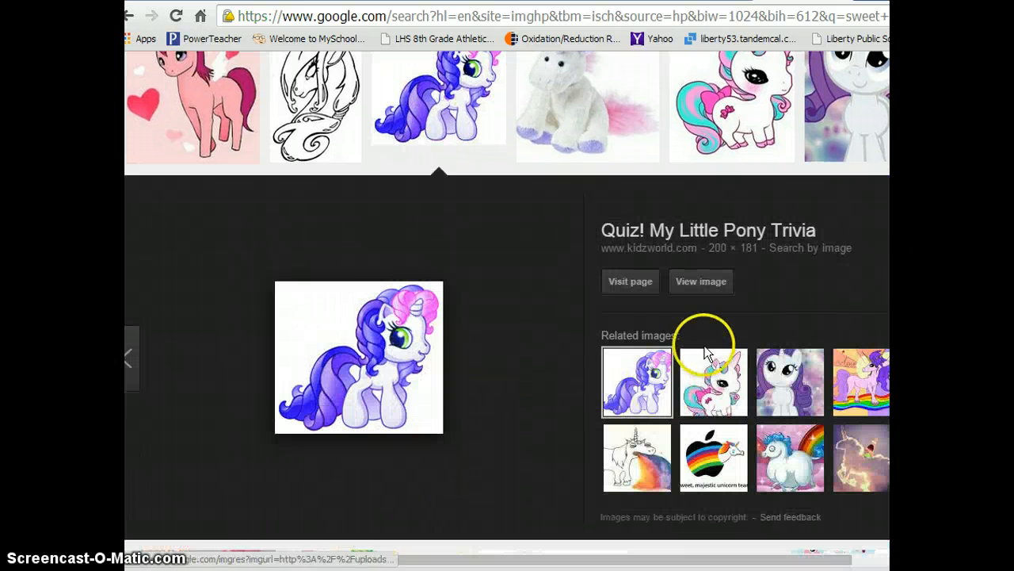
left_click(716, 282)
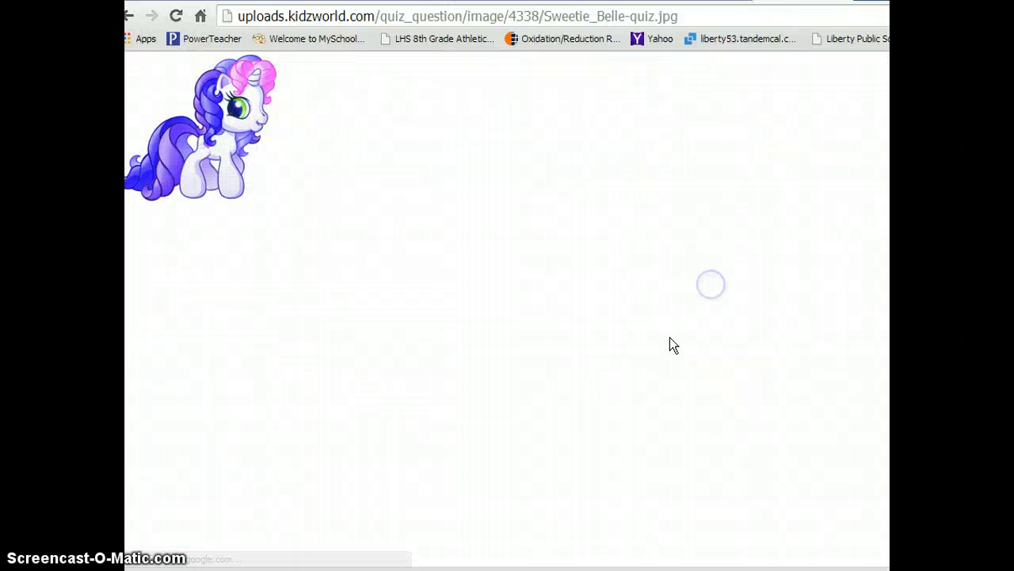
right_click(232, 141)
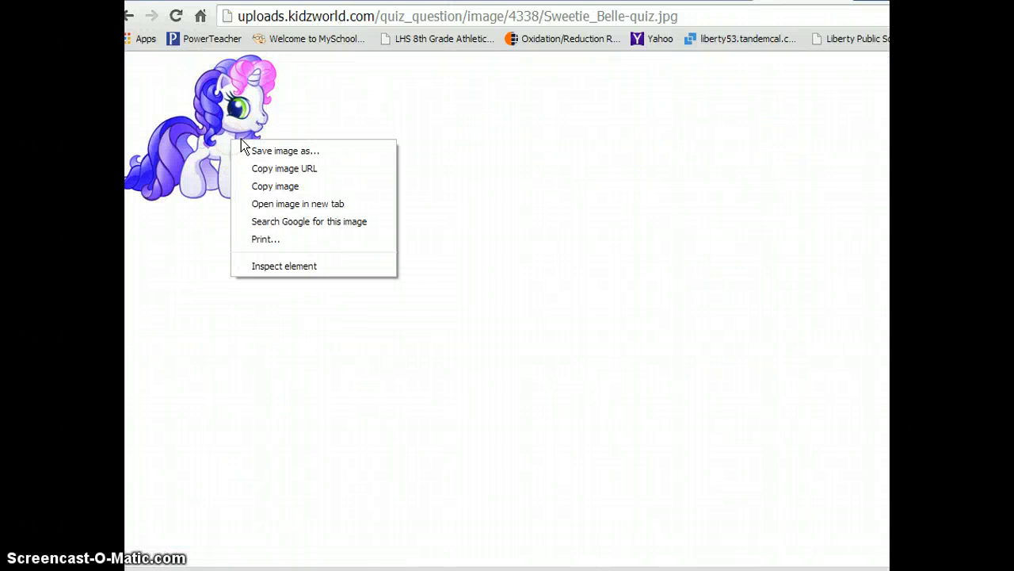
left_click(261, 153)
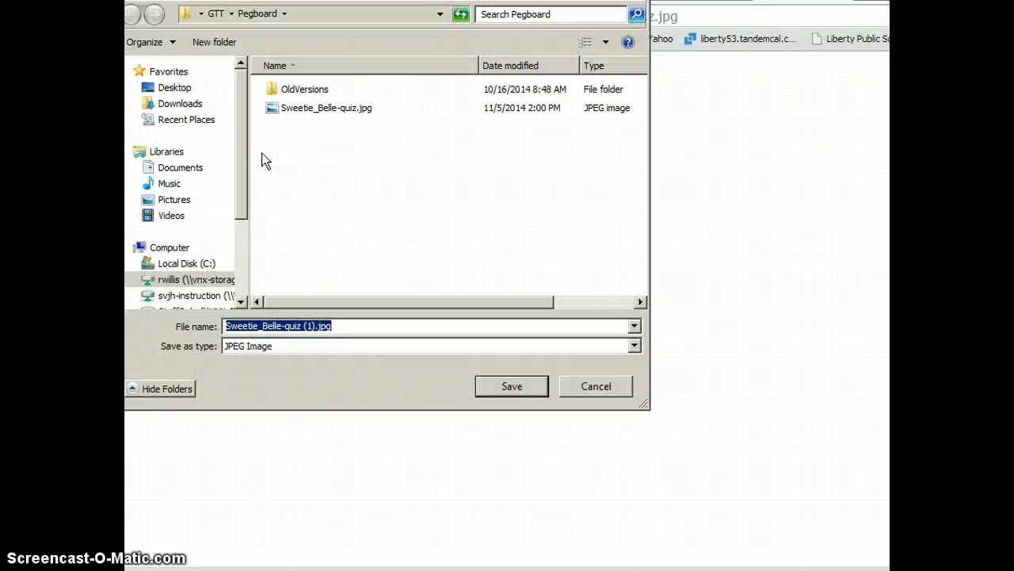
- Choose the Dragster folder inside GTT on the H: drive as the save location
left_click(191, 281)
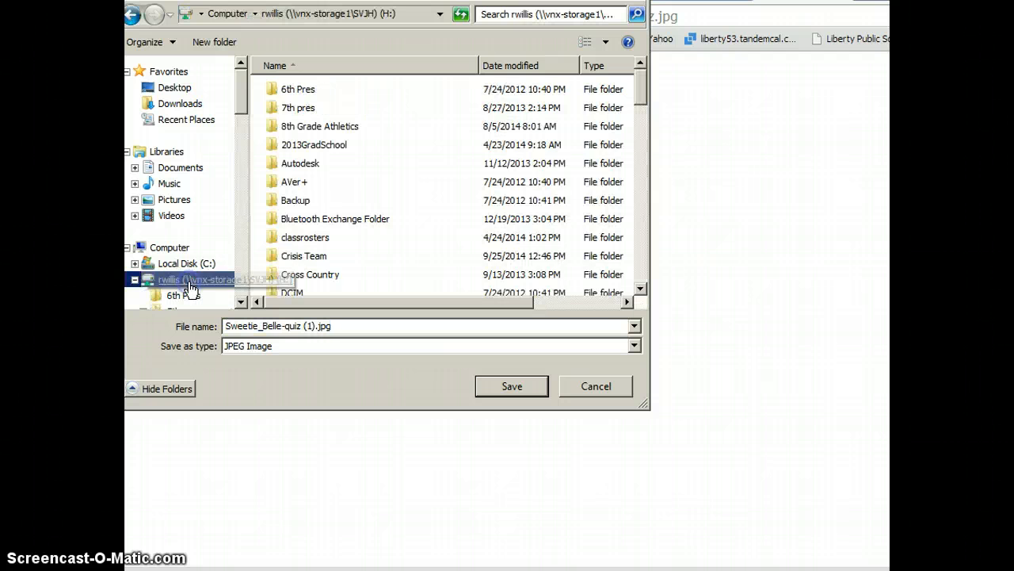
left_click_drag(643, 103, 643, 125)
double_click(286, 195)
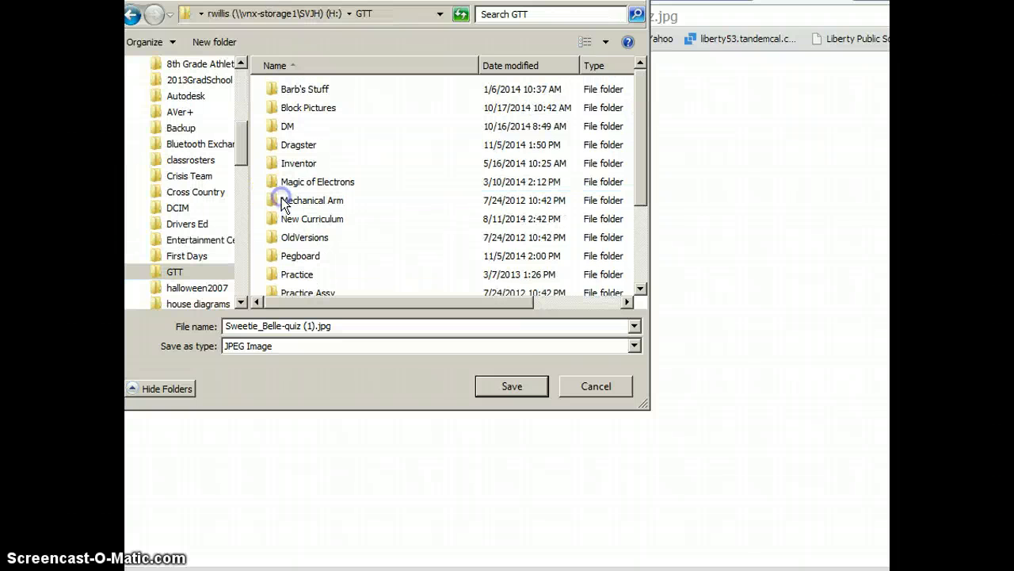
double_click(288, 127)
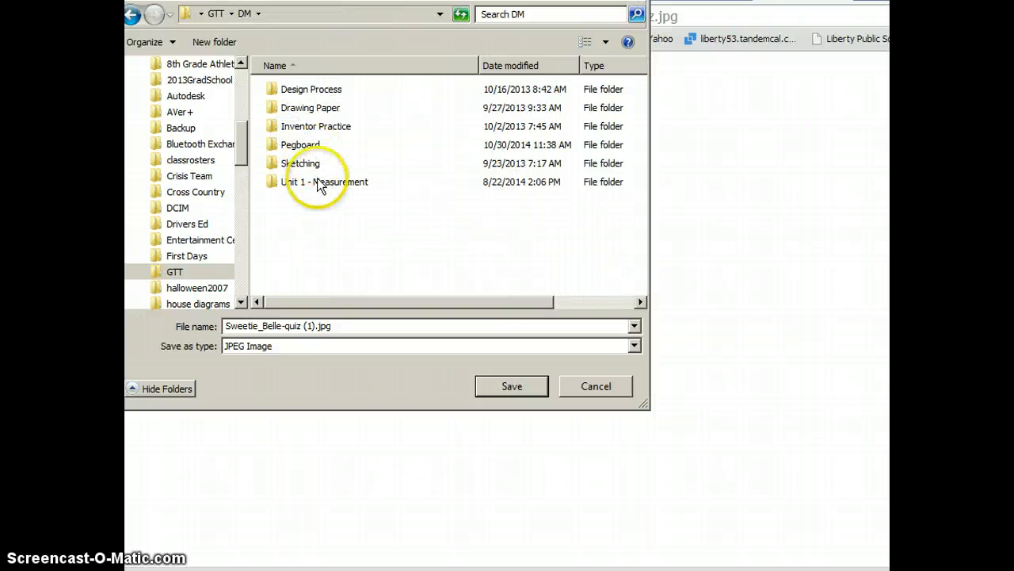
left_click(132, 15)
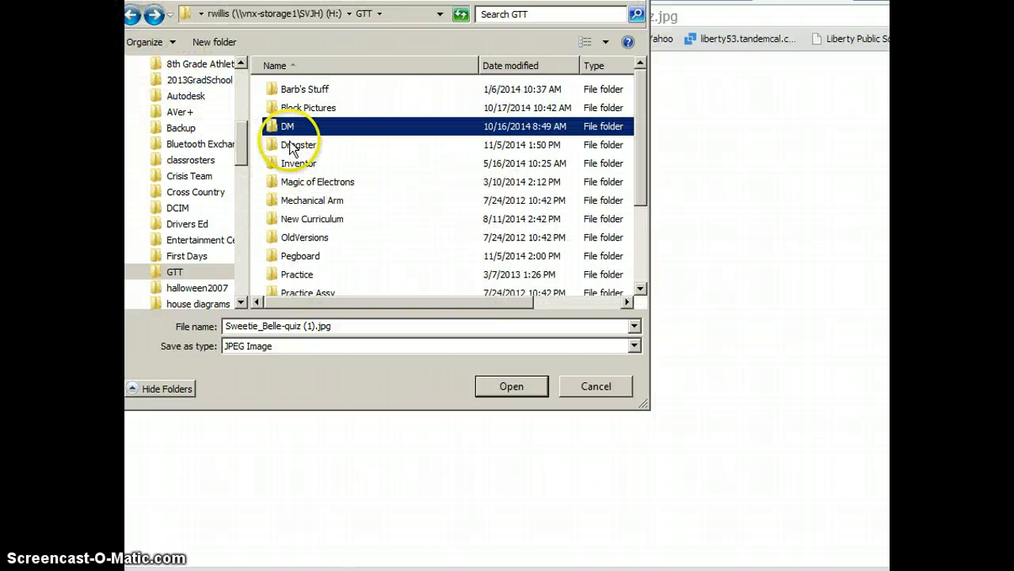
double_click(293, 146)
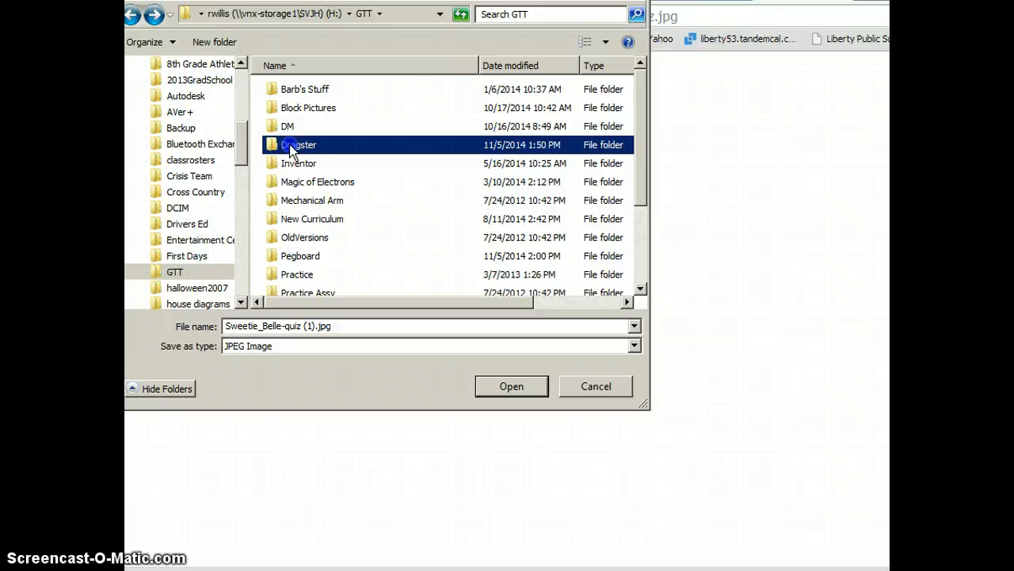
- Save the unicorn picture in the JPEG Image format under the suggested name Sweetie_Belle-quiz (1).jpg
left_click(636, 349)
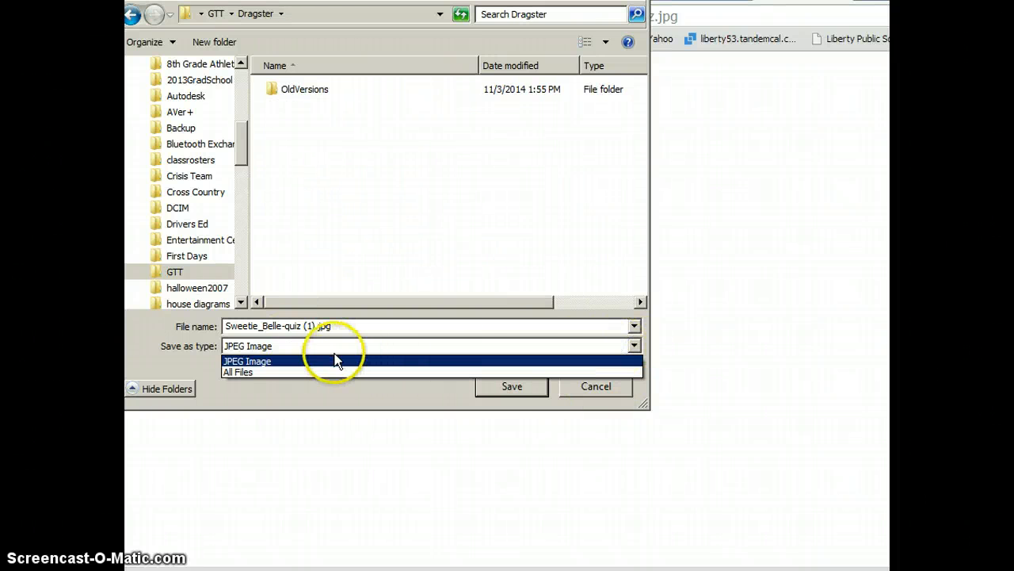
left_click(253, 355)
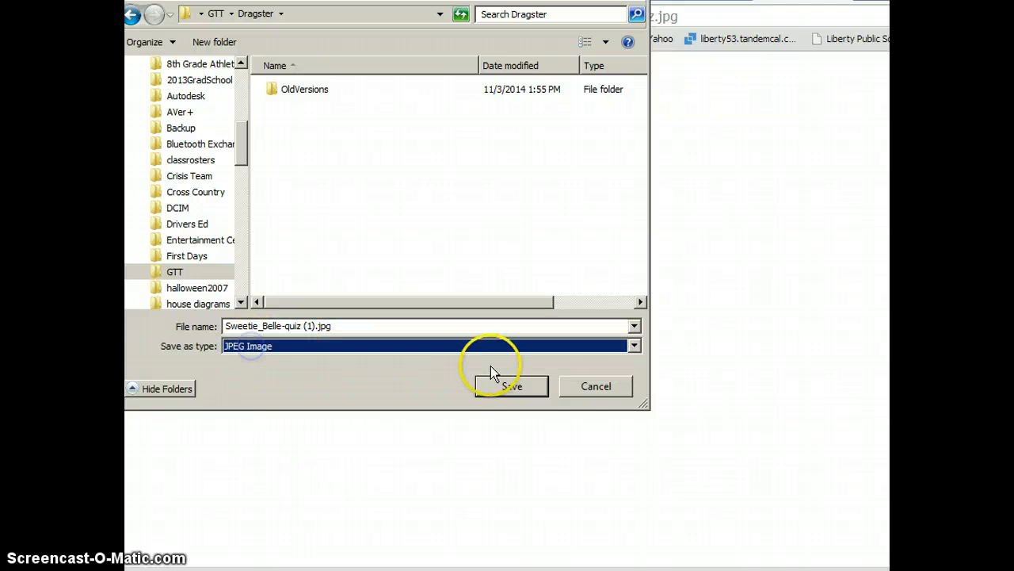
left_click(503, 385)
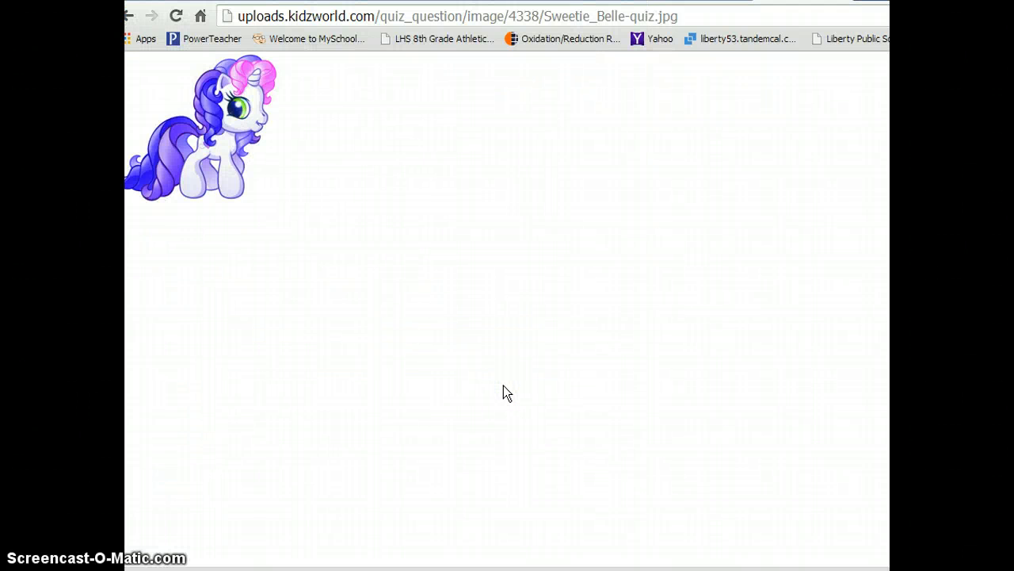
left_click(828, 94)
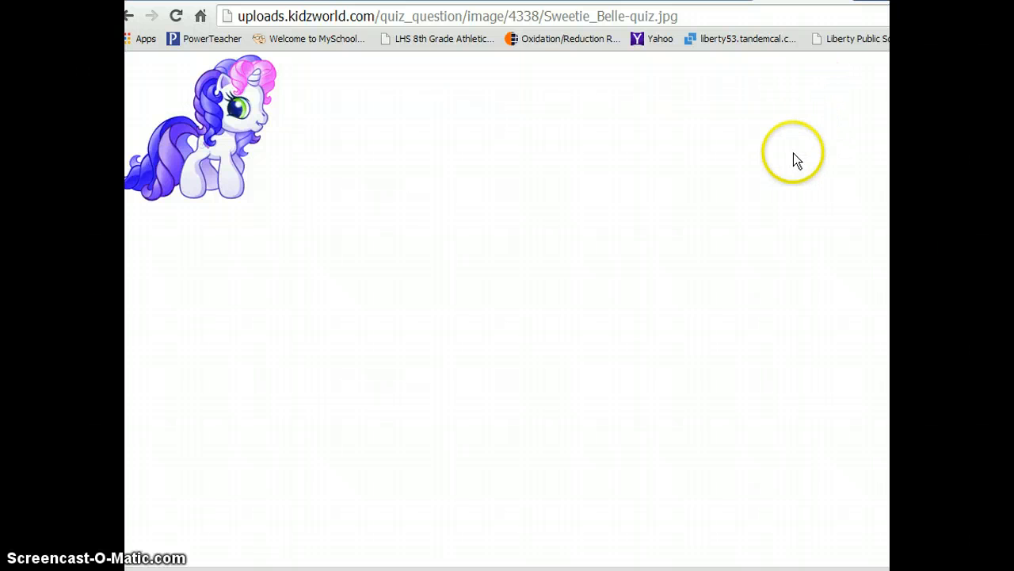
left_click(817, 87)
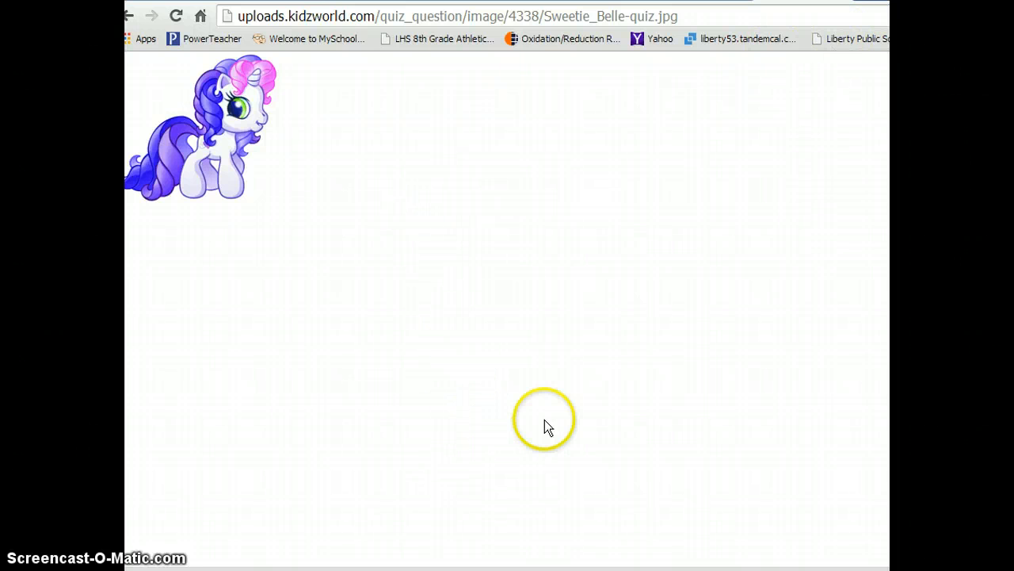
- Switch to Autodesk Inventor and start a 2D sketch on the flat top face of the dragster's large end block
left_click(507, 569)
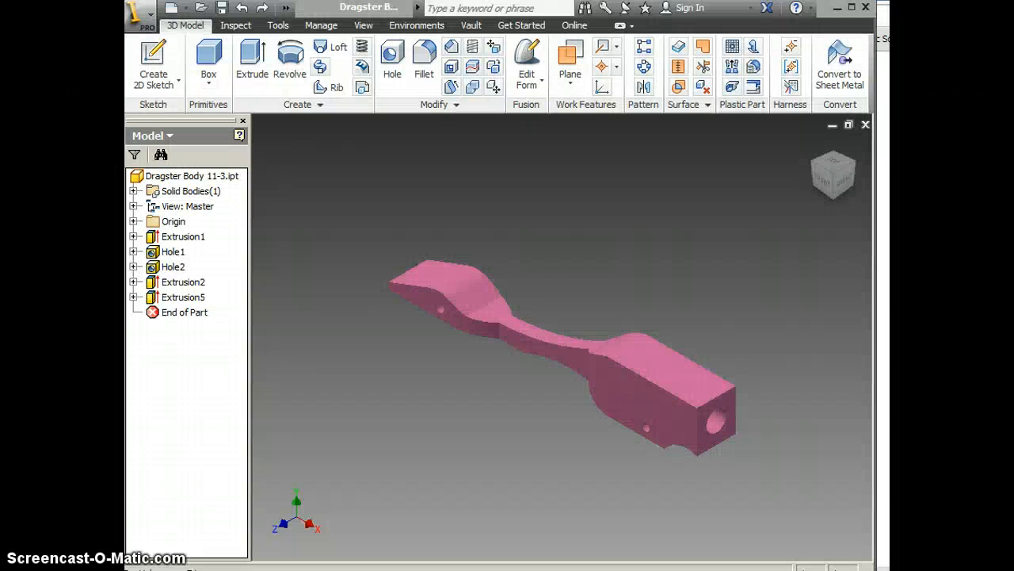
left_click(153, 60)
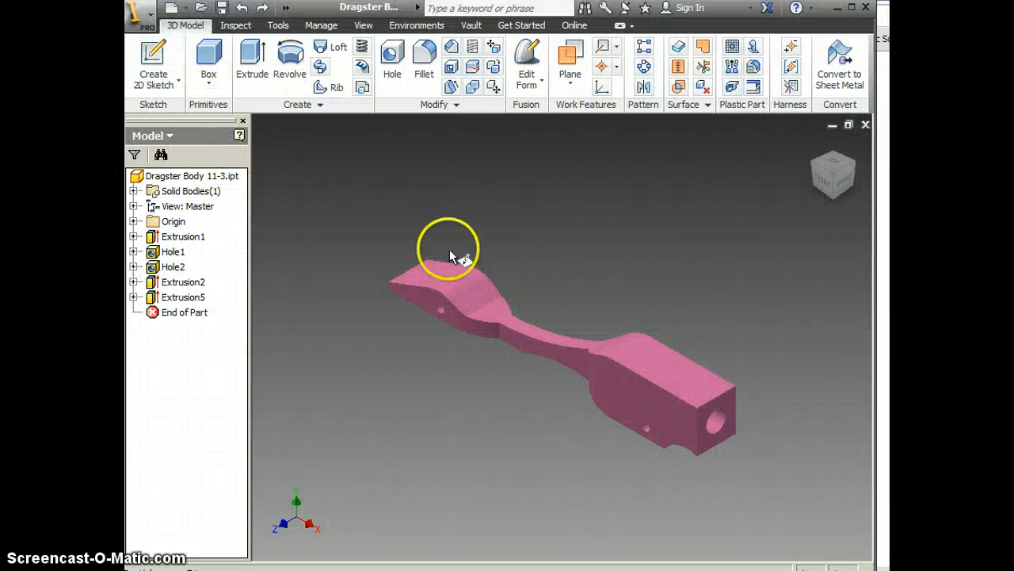
left_click(667, 368)
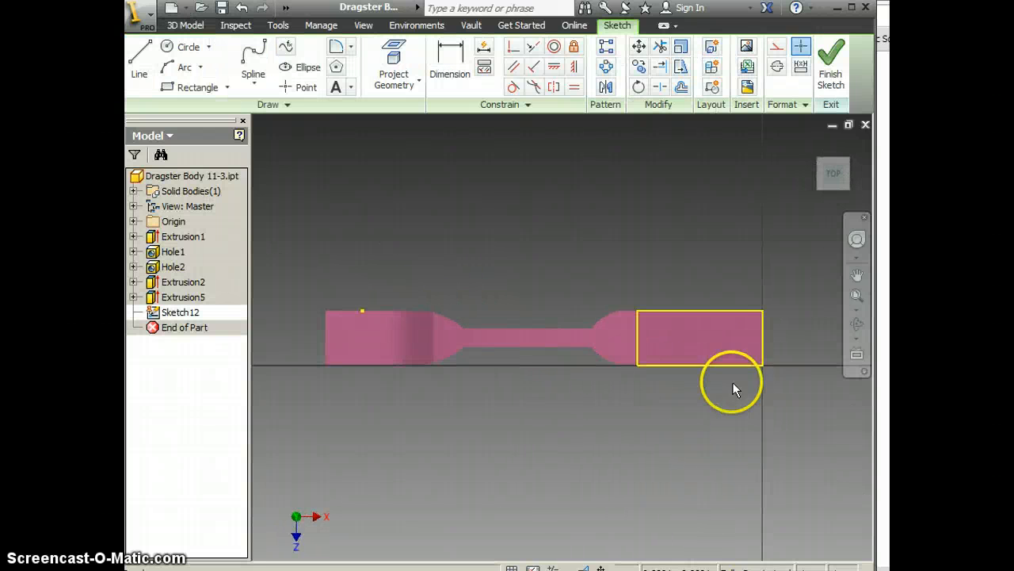
- Insert the image Sweetie_Belle-quiz (1).jpg into the sketch, placing one copy on the end block's top face
left_click(747, 49)
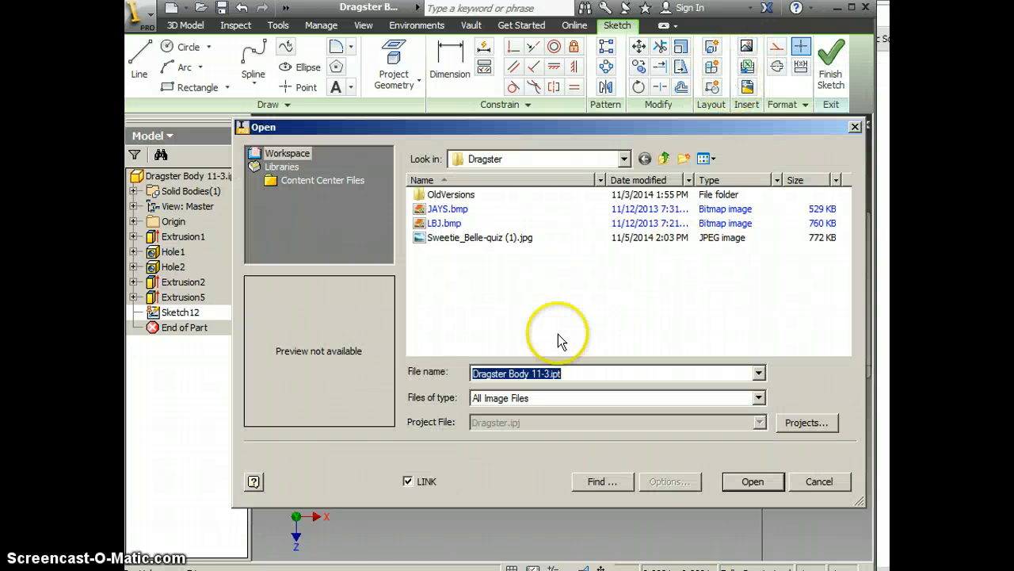
double_click(473, 239)
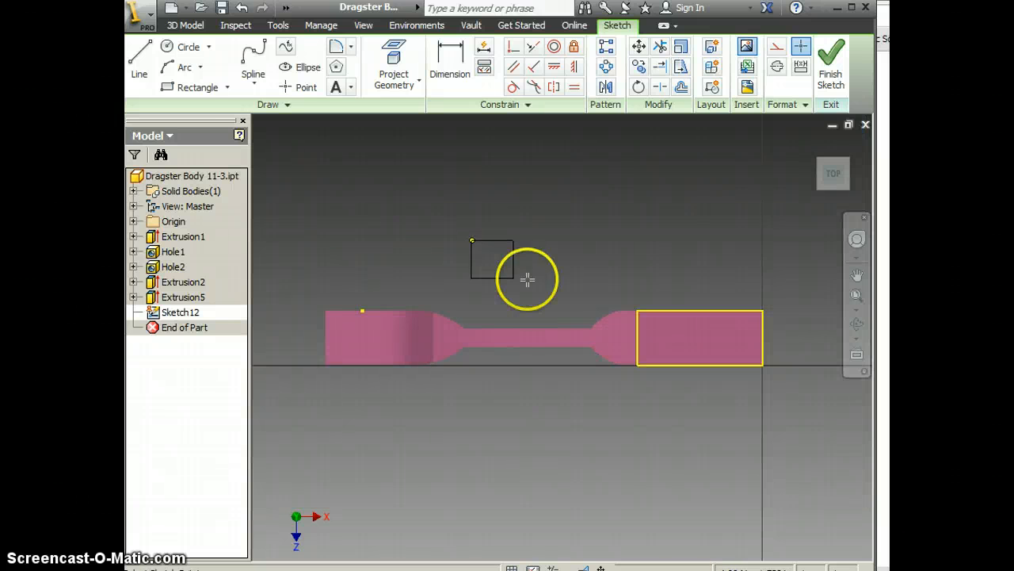
left_click(643, 325)
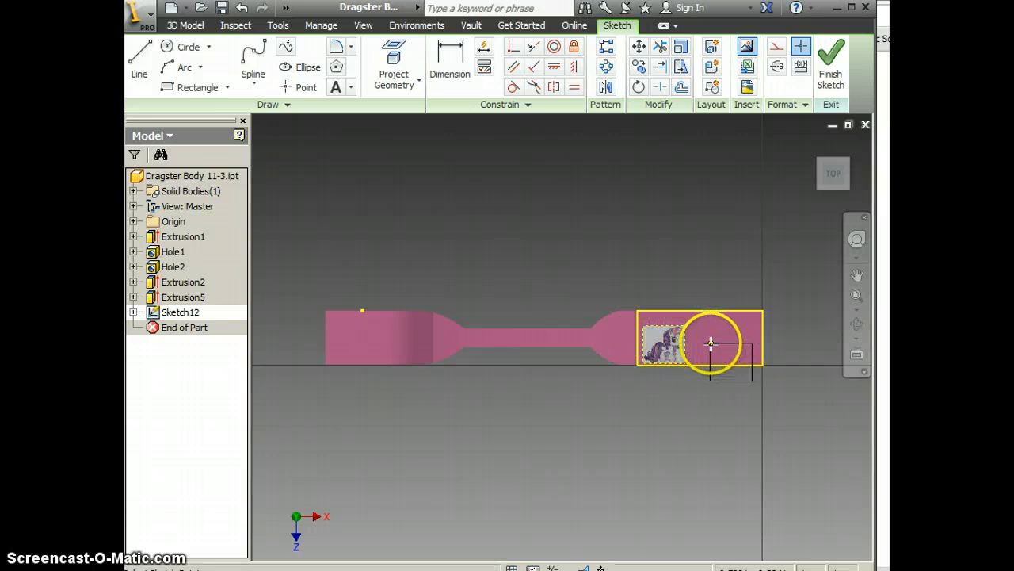
right_click(718, 393)
left_click(780, 391)
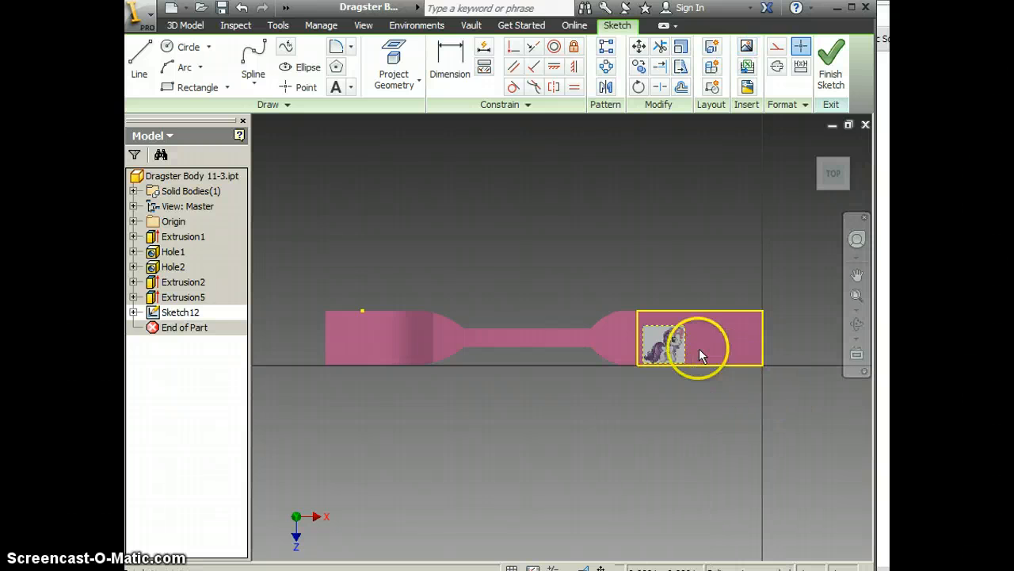
- Enlarge the unicorn image to nearly the width of the body, centre it on the block's top face and finish the sketch
mouse_move(684, 325)
left_mouse_down()
mouse_move(723, 322)
mouse_move(679, 324)
left_mouse_up()
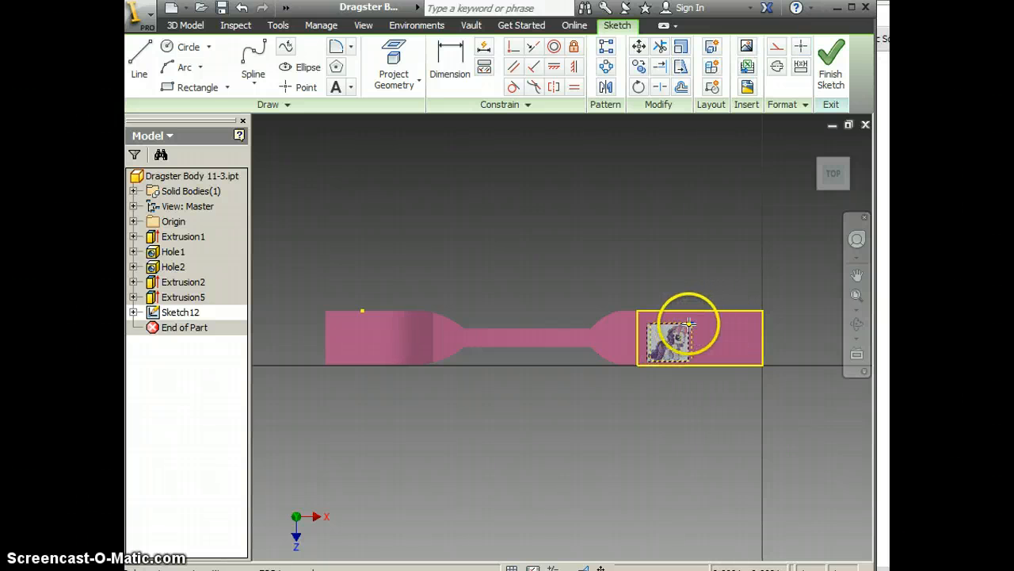
mouse_move(693, 360)
left_mouse_down()
mouse_move(733, 362)
mouse_move(707, 360)
left_mouse_up()
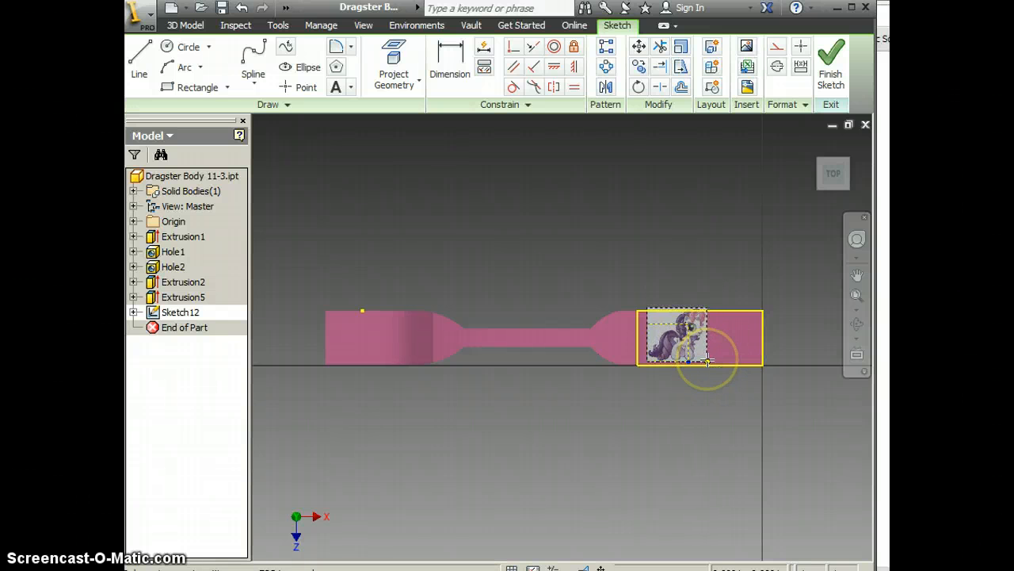
left_click(695, 353)
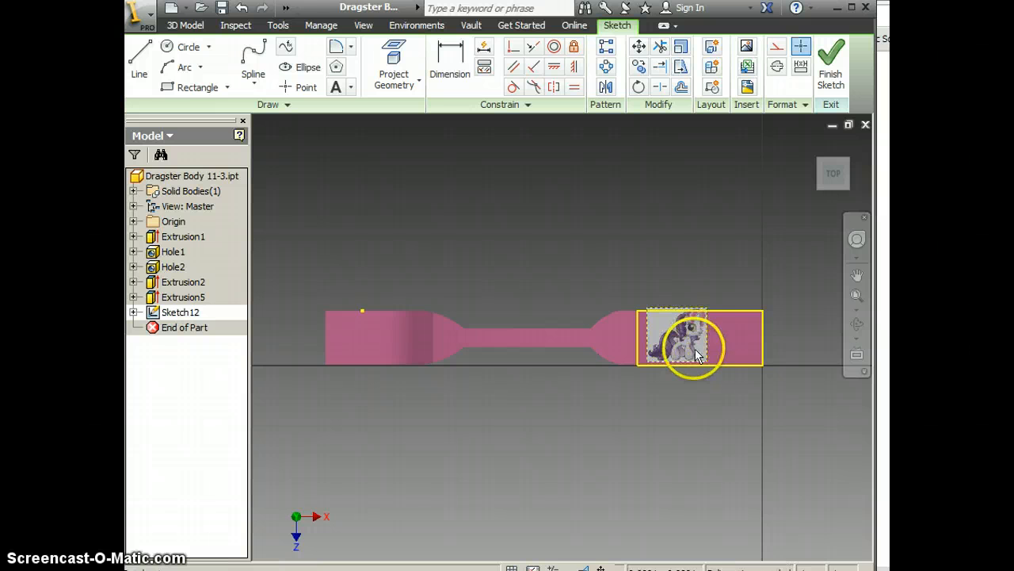
left_click_drag(681, 350, 699, 346)
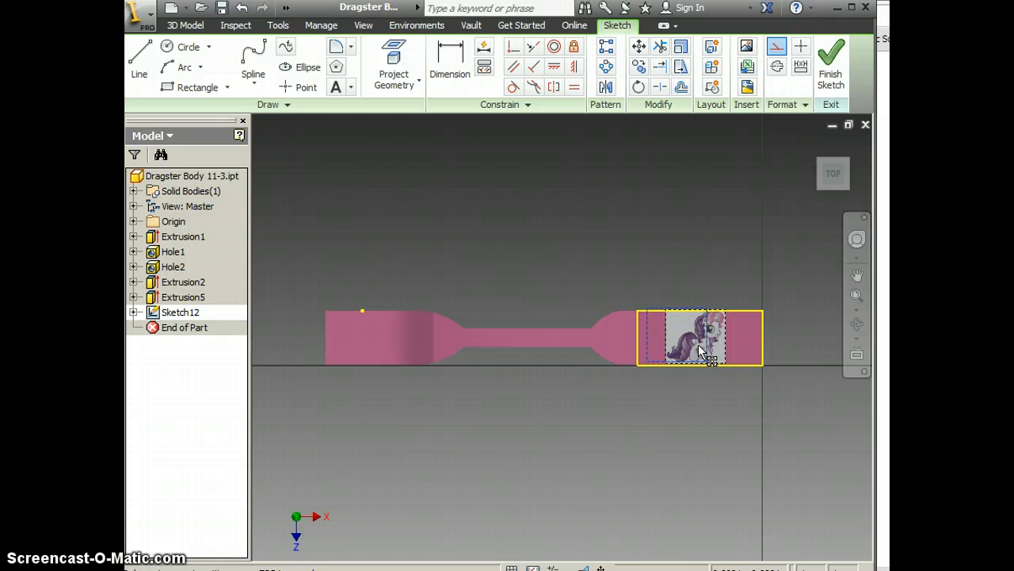
left_click(725, 371)
left_click_drag(723, 378, 711, 358)
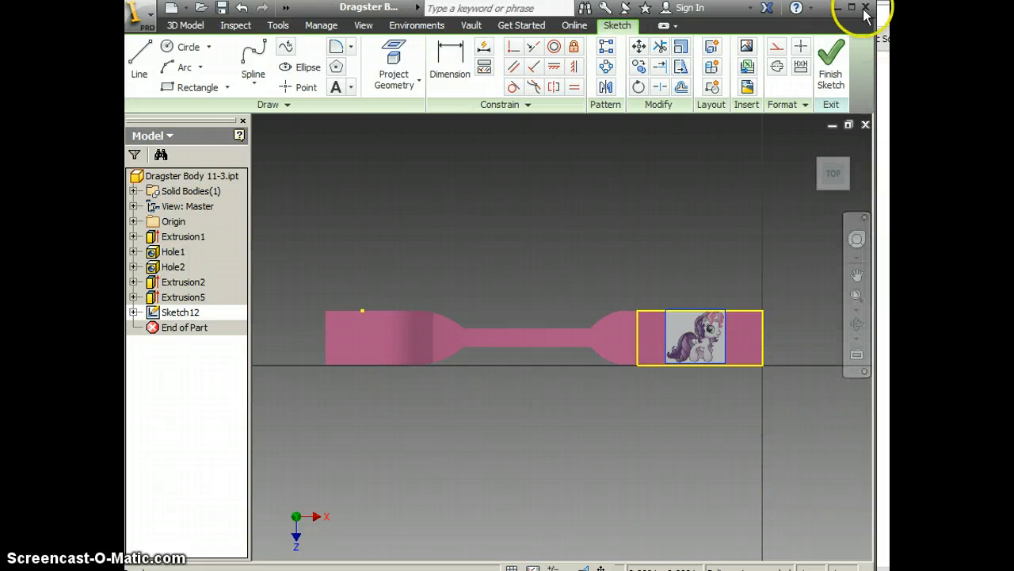
left_click(832, 64)
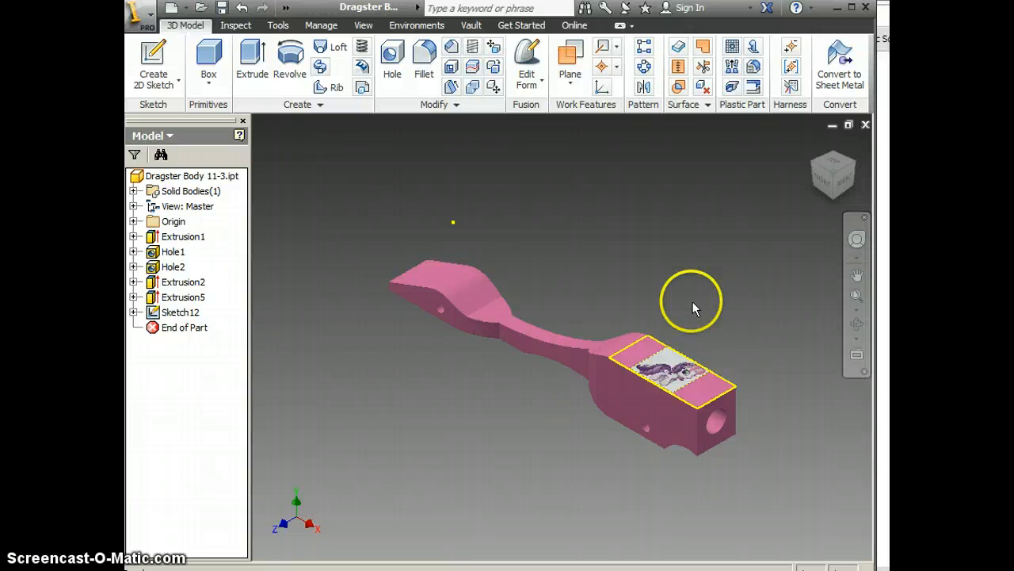
- Apply the sketched unicorn image as a decal on the flat top face of the large end block, with Chain Faces on
left_click(321, 108)
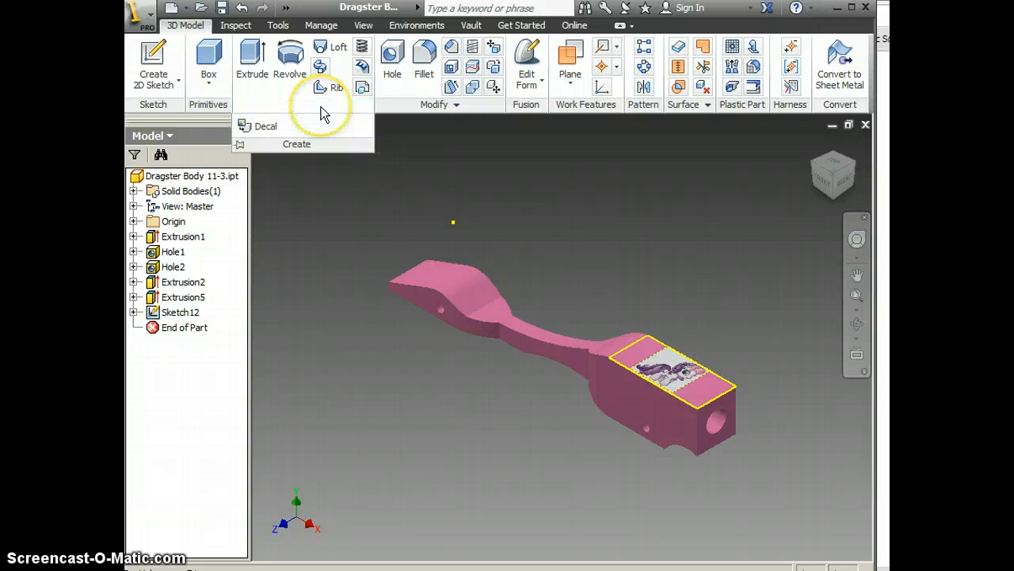
left_click(269, 128)
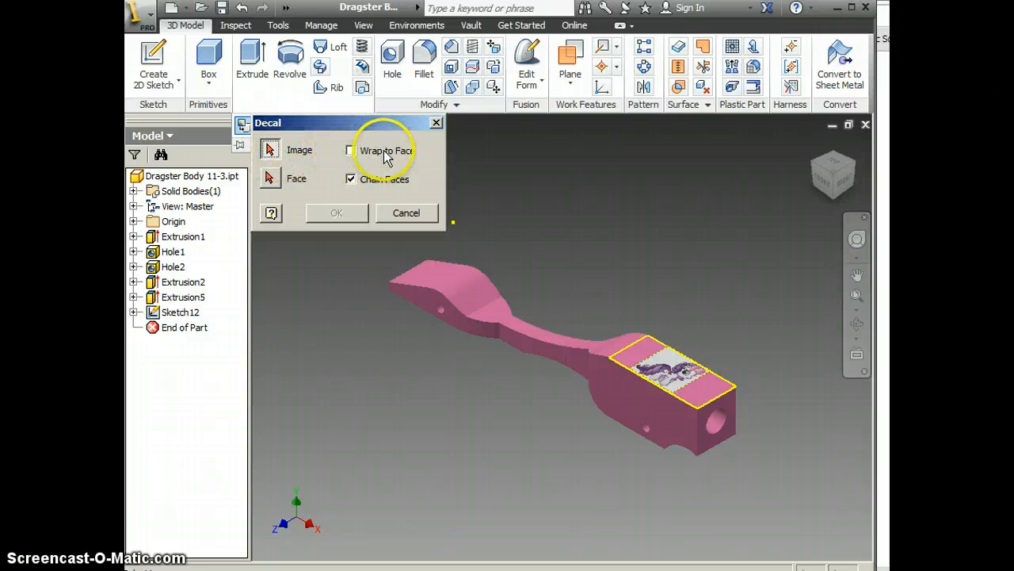
left_click(683, 371)
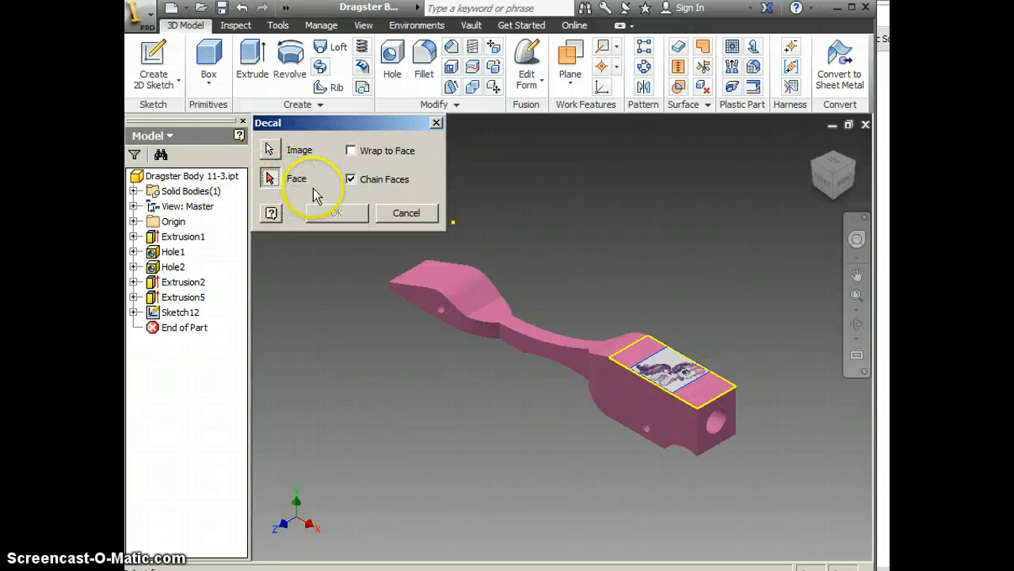
left_click(643, 347)
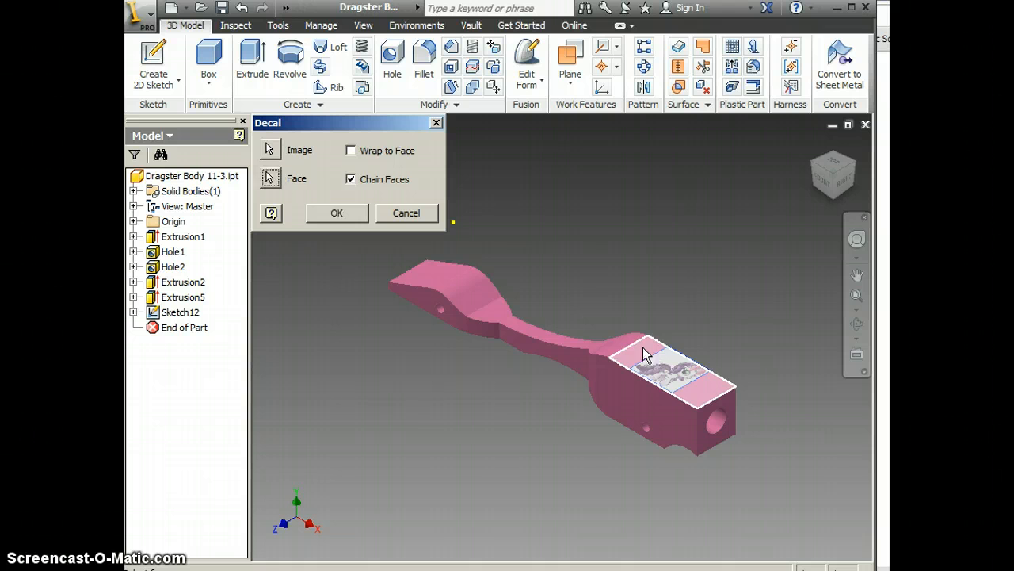
left_click(336, 212)
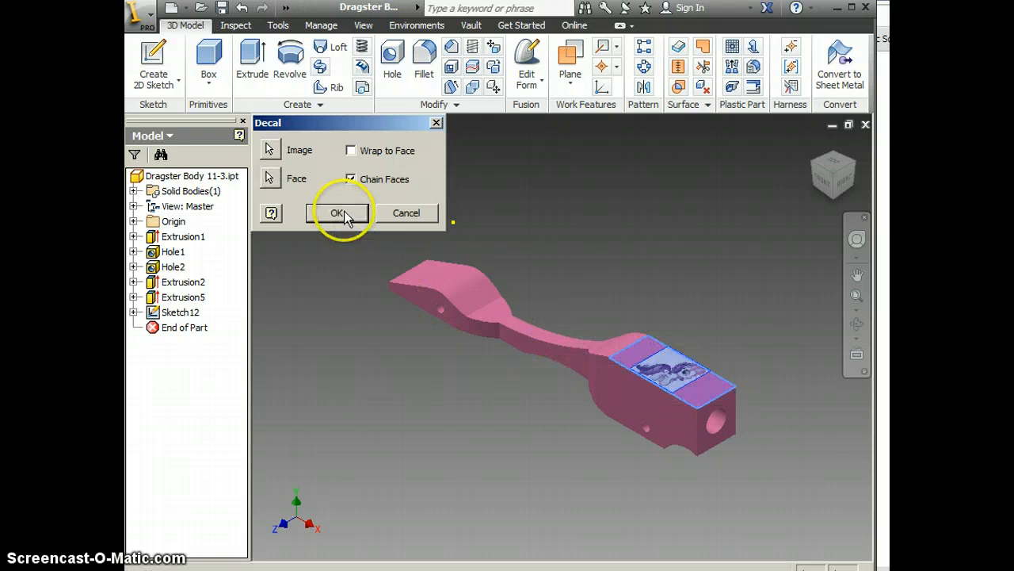
- Create a work plane parallel to the origin XZ Plane, offset 1.625 in upward above the dragster body
left_click(857, 324)
left_click_drag(632, 408, 585, 400)
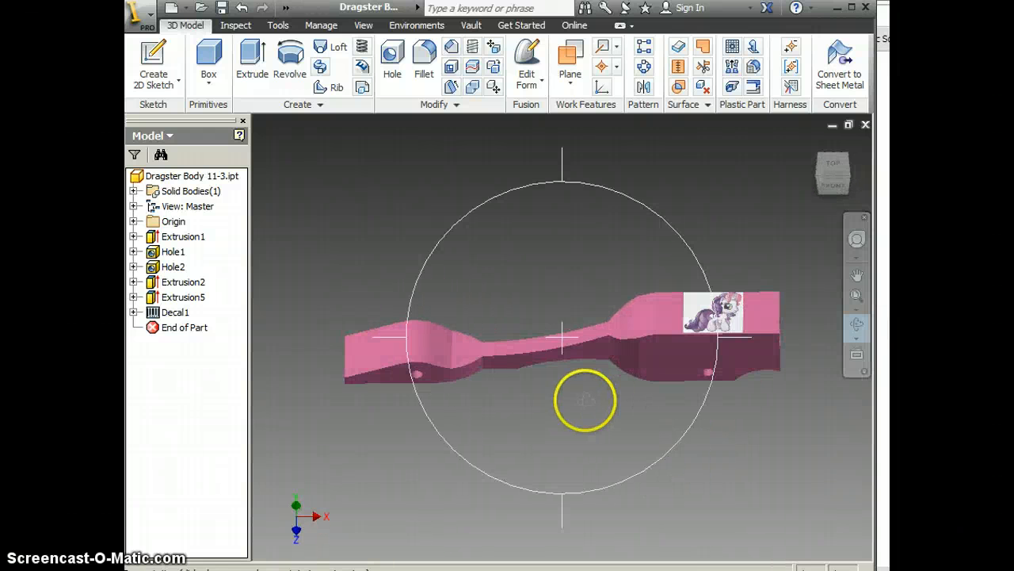
right_click(346, 225)
left_click(409, 223)
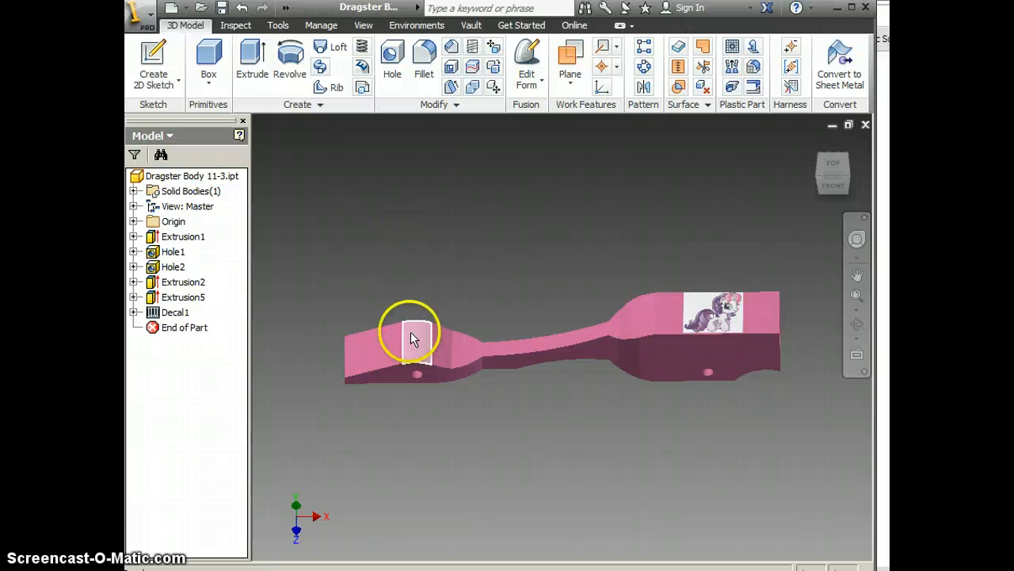
left_click(133, 221)
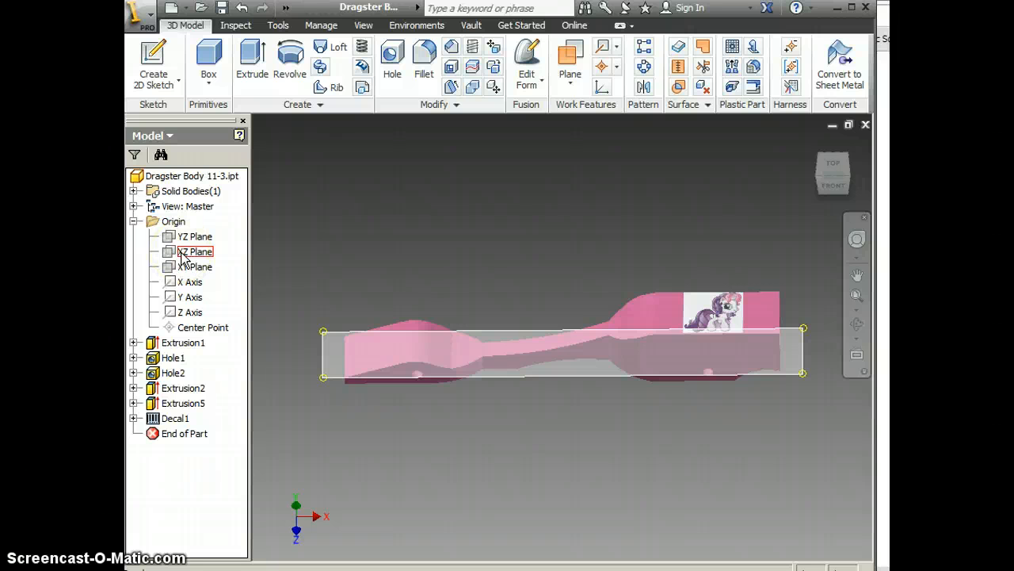
left_click(182, 254)
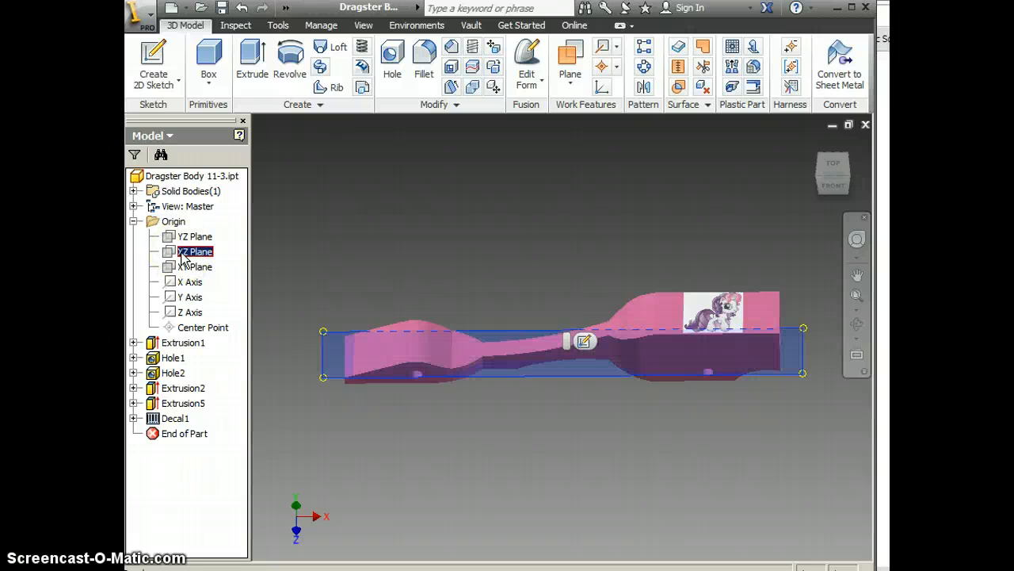
left_click(563, 92)
left_click(559, 118)
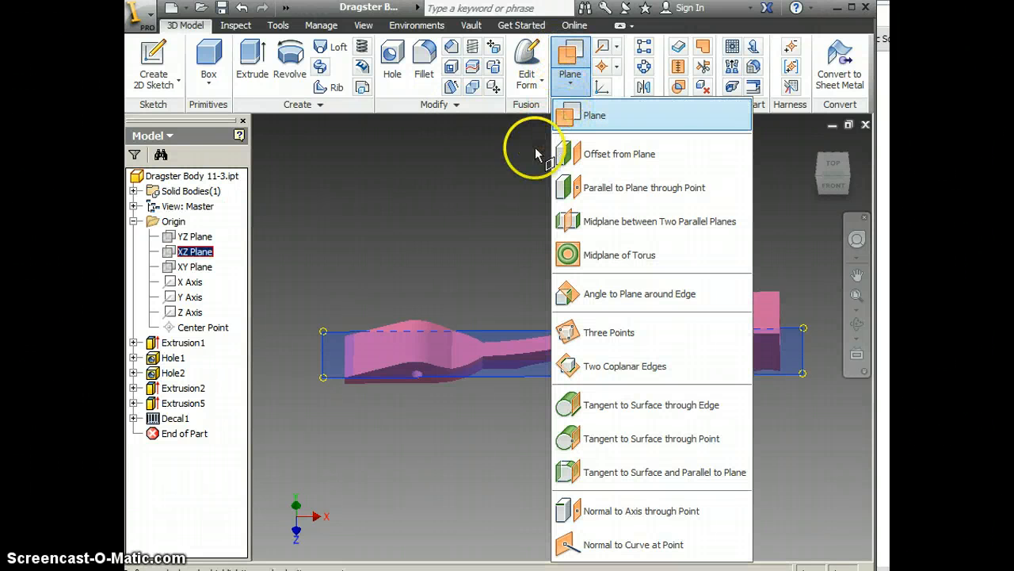
left_click(184, 252)
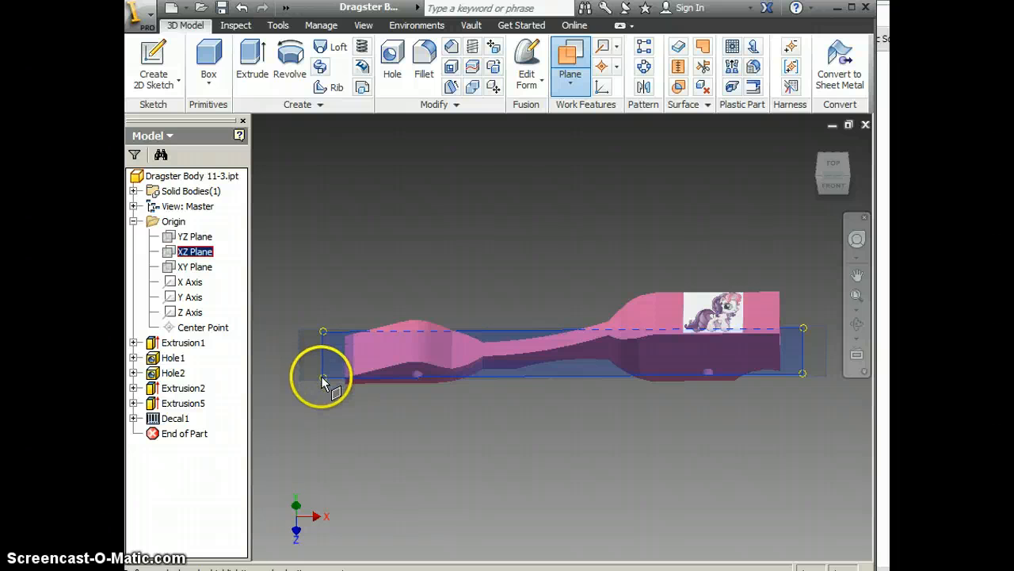
left_click_drag(323, 381, 356, 301)
left_click(577, 197)
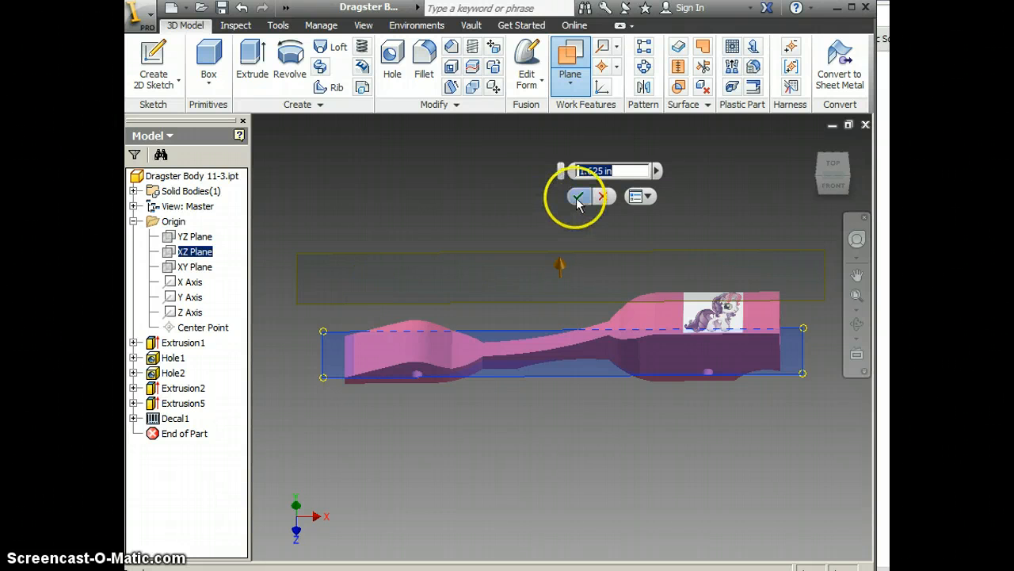
left_click(578, 197)
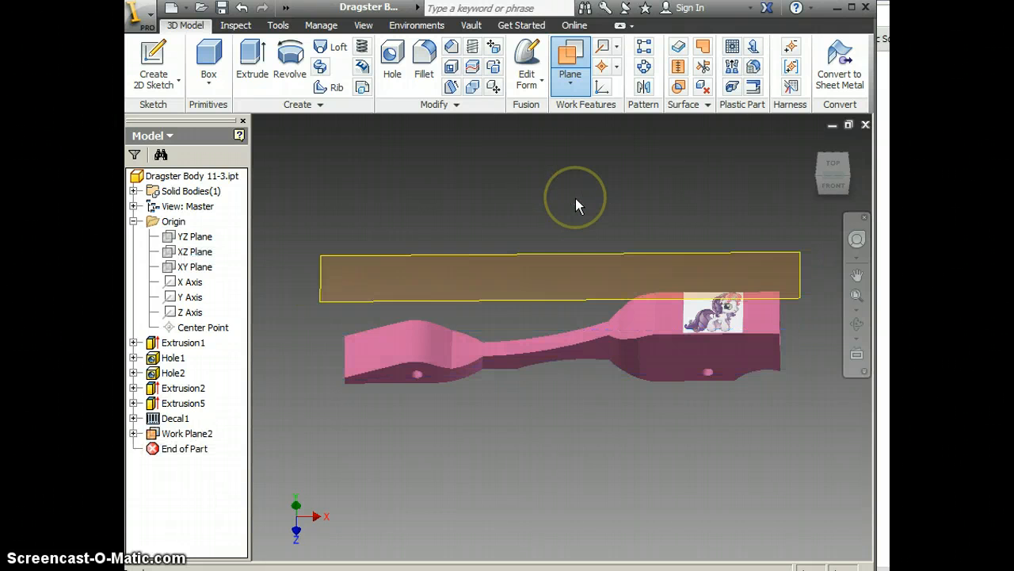
- Start a 2D sketch on the new offset work plane and orient the top view with the large end block on the right
left_click(833, 166)
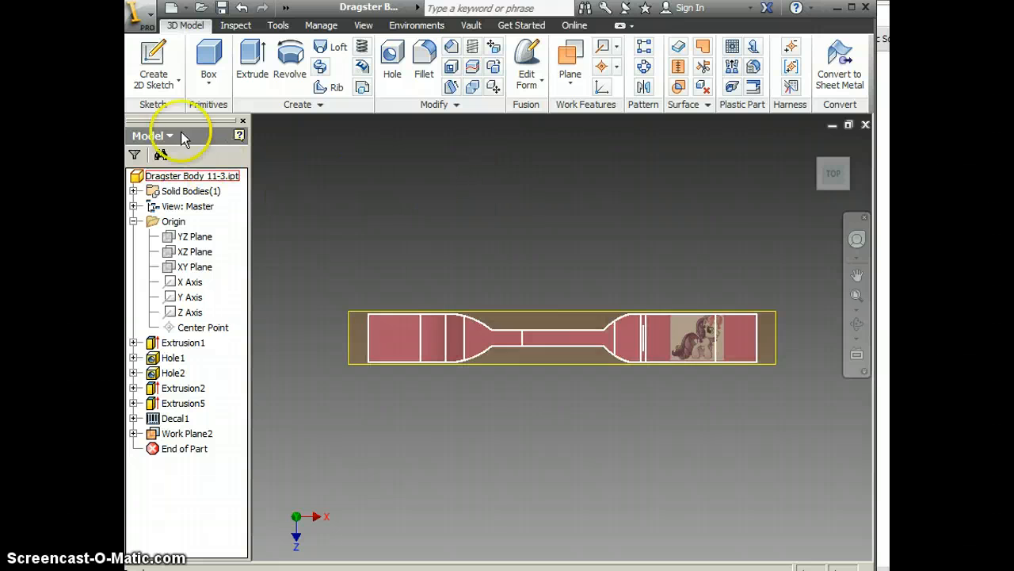
left_click(153, 52)
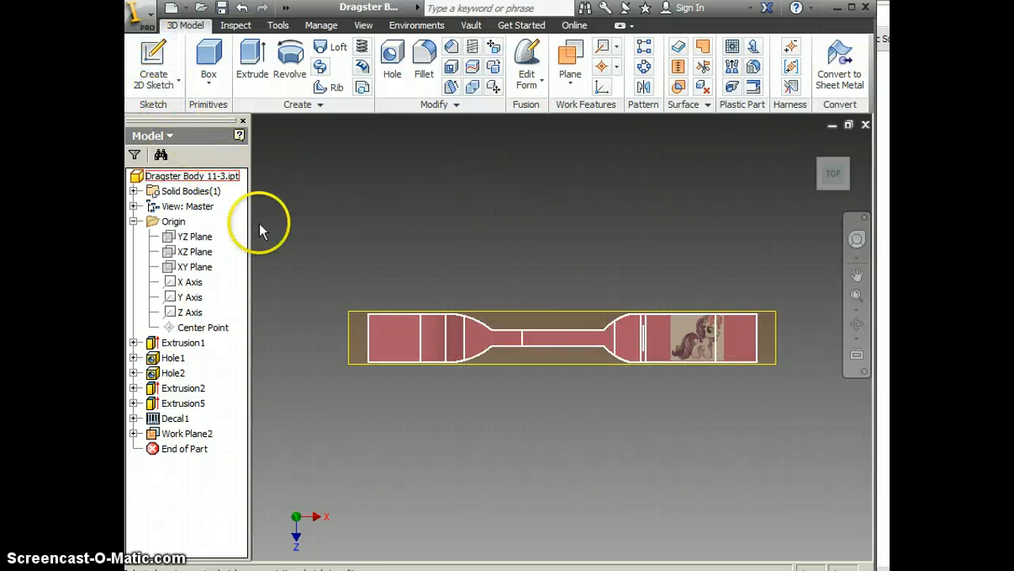
left_click(344, 323)
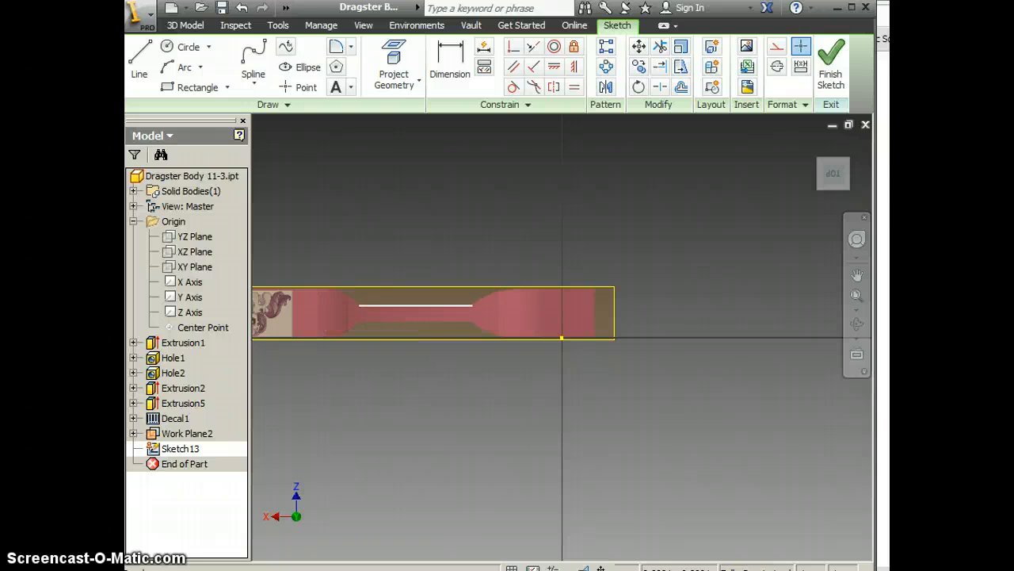
mouse_move(863, 168)
left_click(836, 173)
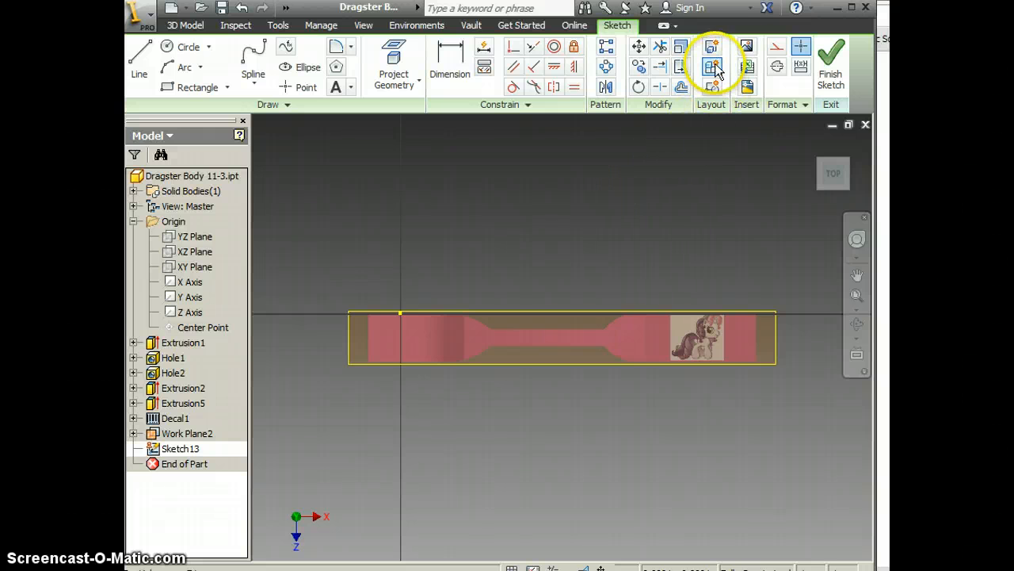
- Insert the image Sweetie_Belle-quiz (1).jpg into the sketch, placing one copy over the dragster's narrow front end
left_click(747, 54)
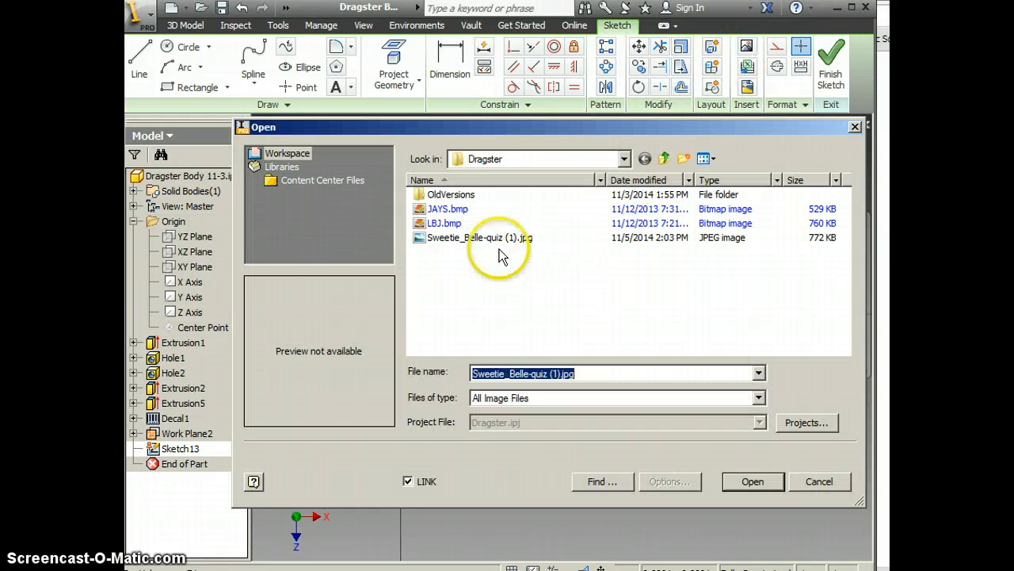
double_click(465, 238)
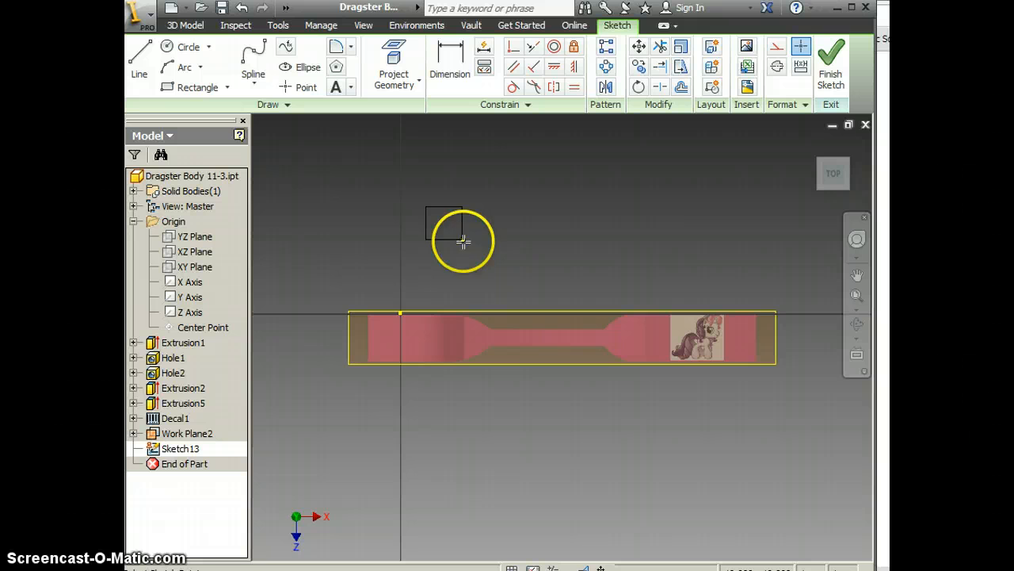
left_click(433, 353)
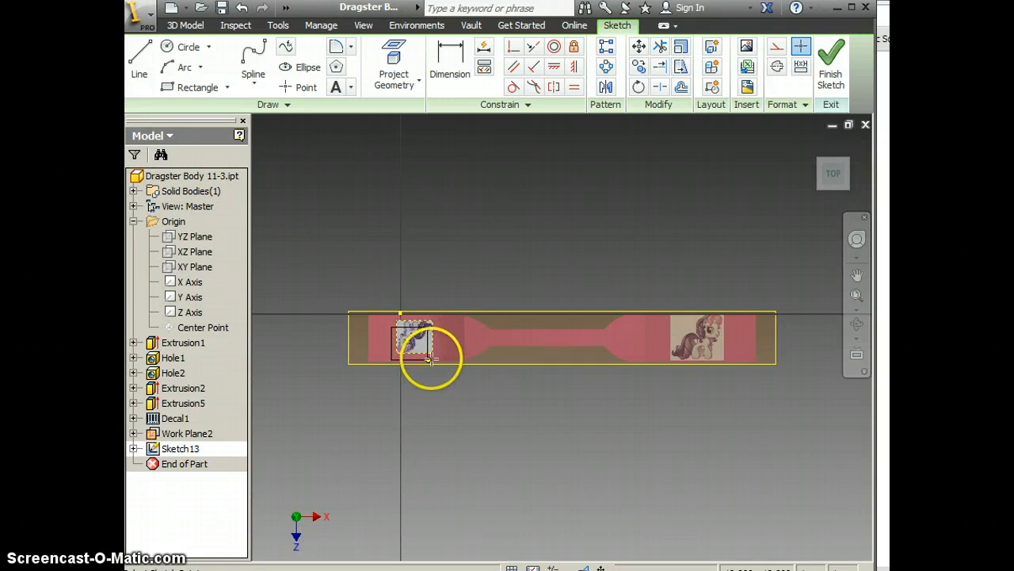
right_click(452, 432)
left_click(502, 435)
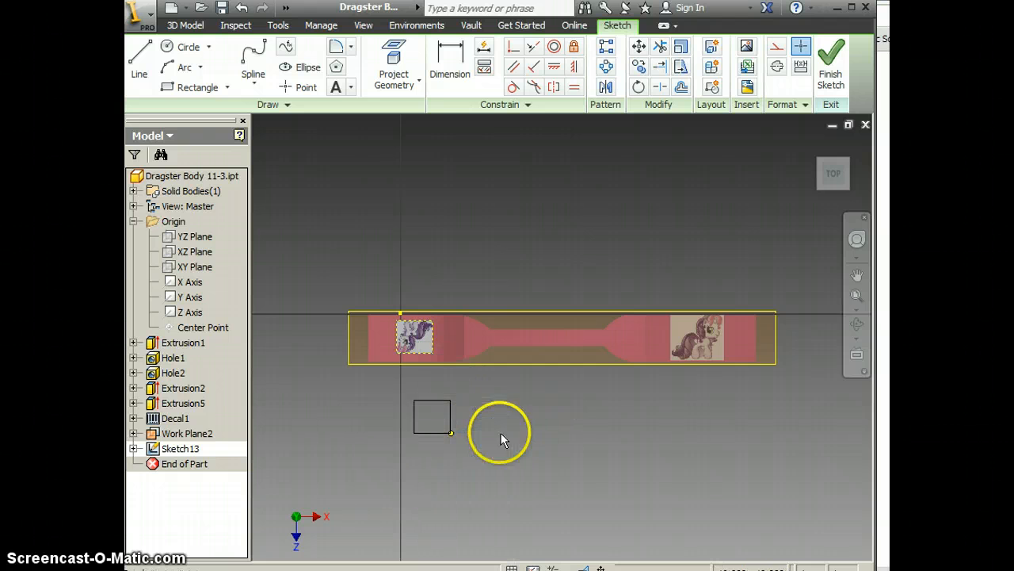
- Turn the unicorn image upright, resize it to about the body's width, position it over the front end and finish the sketch
mouse_move(396, 352)
left_mouse_down()
mouse_move(431, 317)
mouse_move(397, 366)
mouse_move(375, 355)
mouse_move(446, 356)
mouse_move(448, 367)
mouse_move(499, 319)
mouse_move(414, 287)
mouse_move(418, 265)
mouse_move(445, 284)
mouse_move(450, 271)
mouse_move(441, 290)
mouse_move(446, 273)
left_mouse_up()
left_click_drag(448, 311, 441, 321)
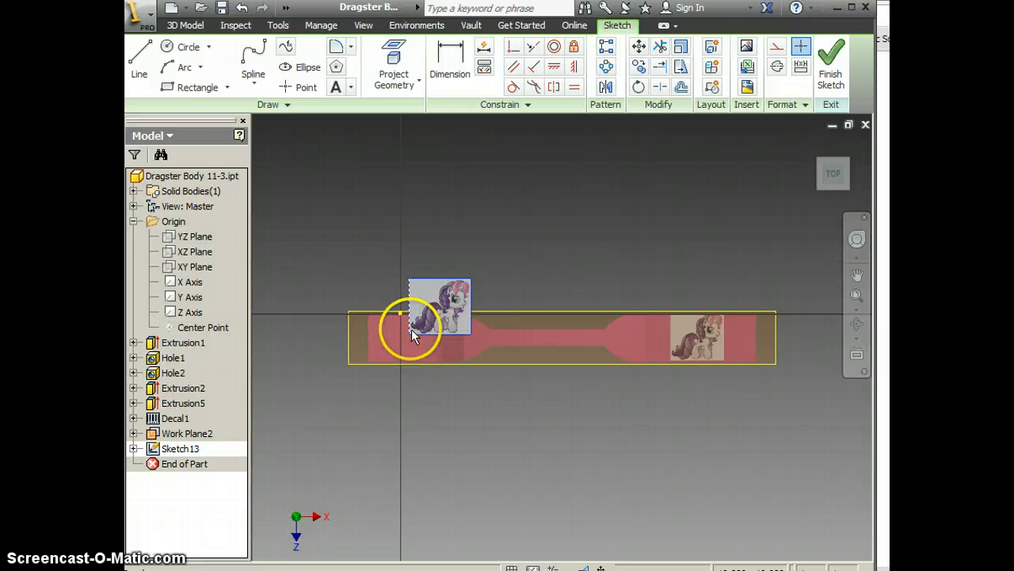
mouse_move(411, 328)
left_mouse_down()
mouse_move(404, 336)
mouse_move(427, 328)
mouse_move(415, 333)
left_mouse_up()
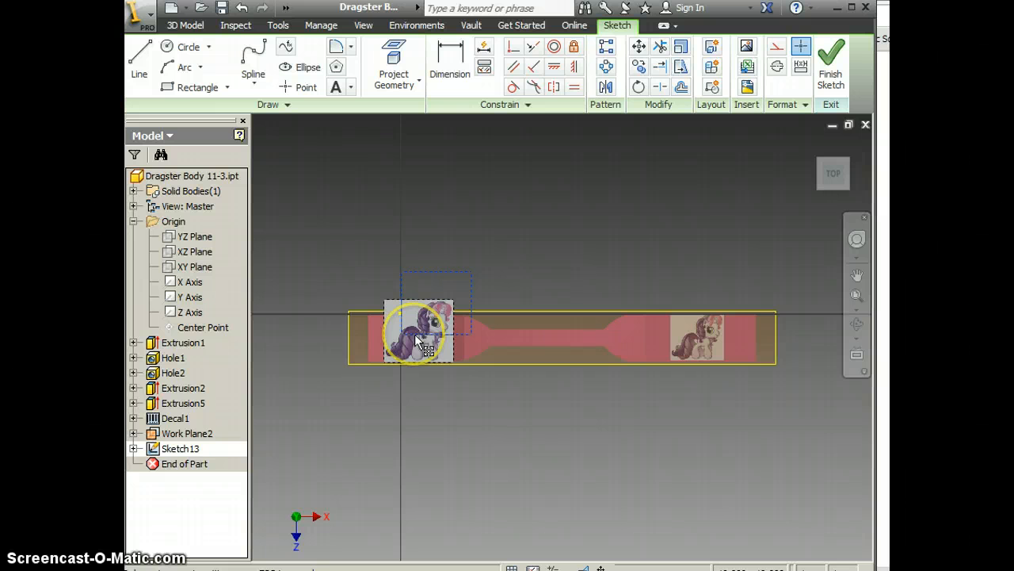
left_click_drag(385, 299, 386, 313)
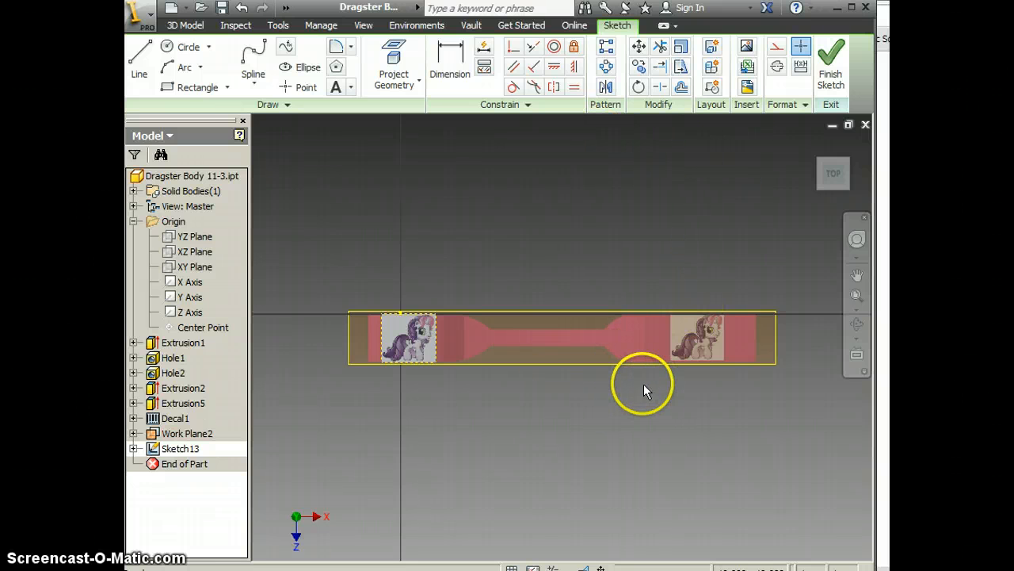
left_click(832, 52)
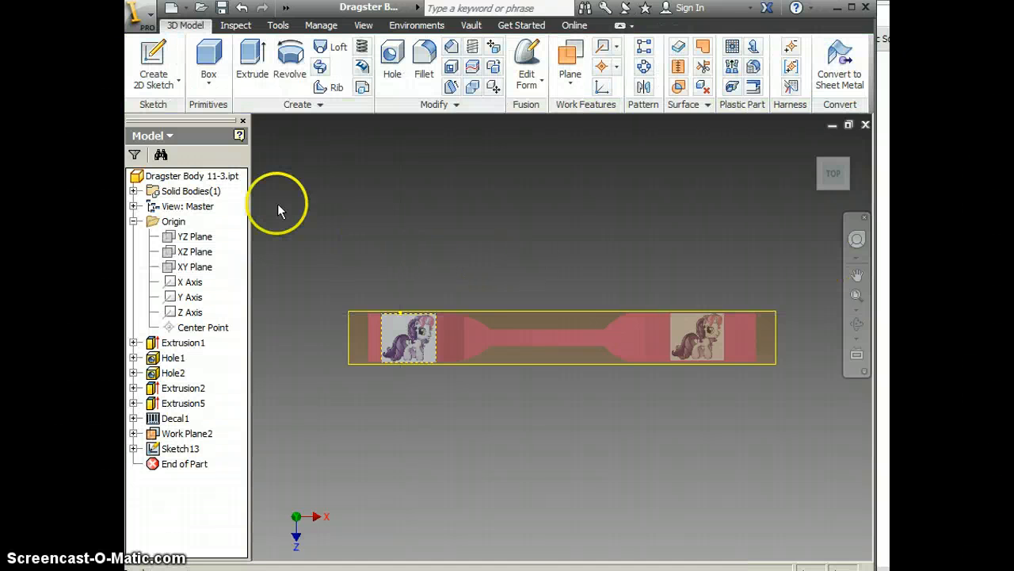
- Try to apply the front unicorn image as a decal with Wrap to Face on the front end's curved top face, and undo it
left_click(322, 104)
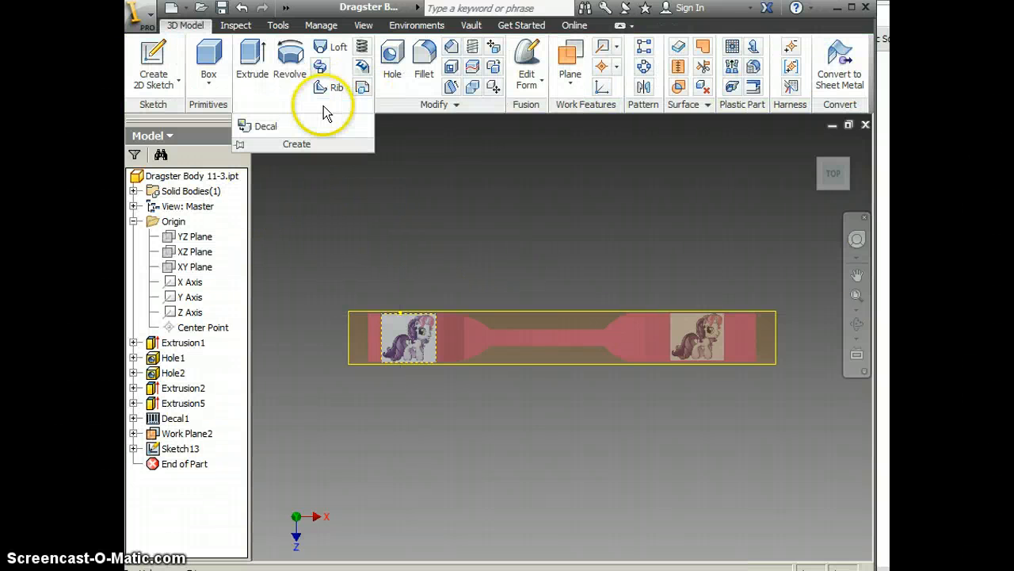
left_click(268, 128)
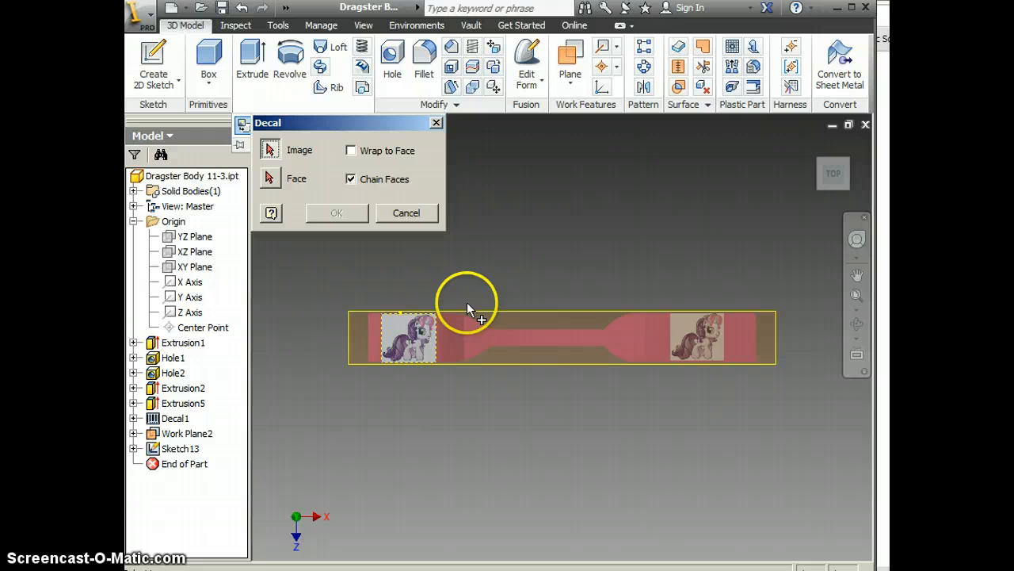
left_click(409, 340)
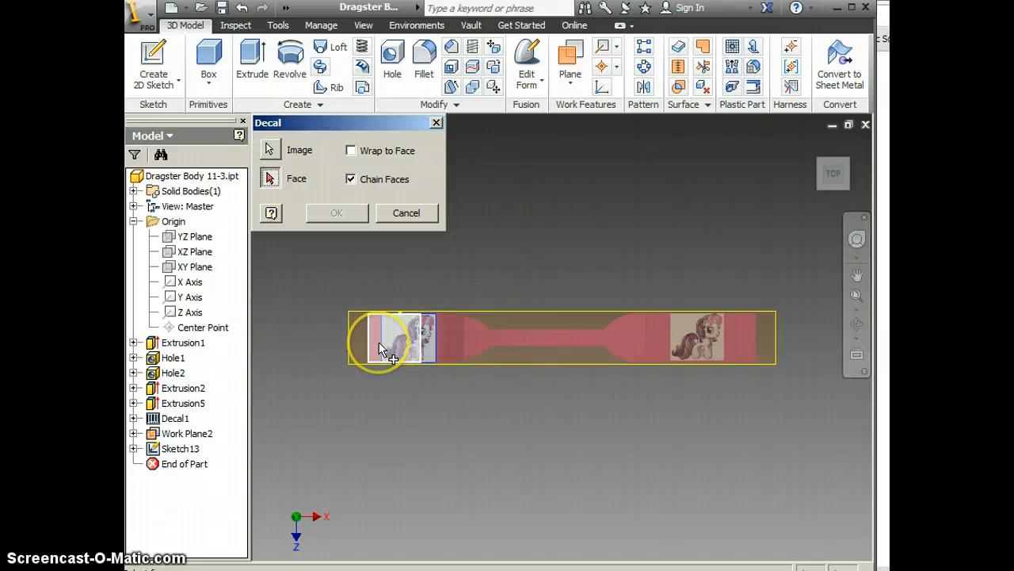
left_click(351, 151)
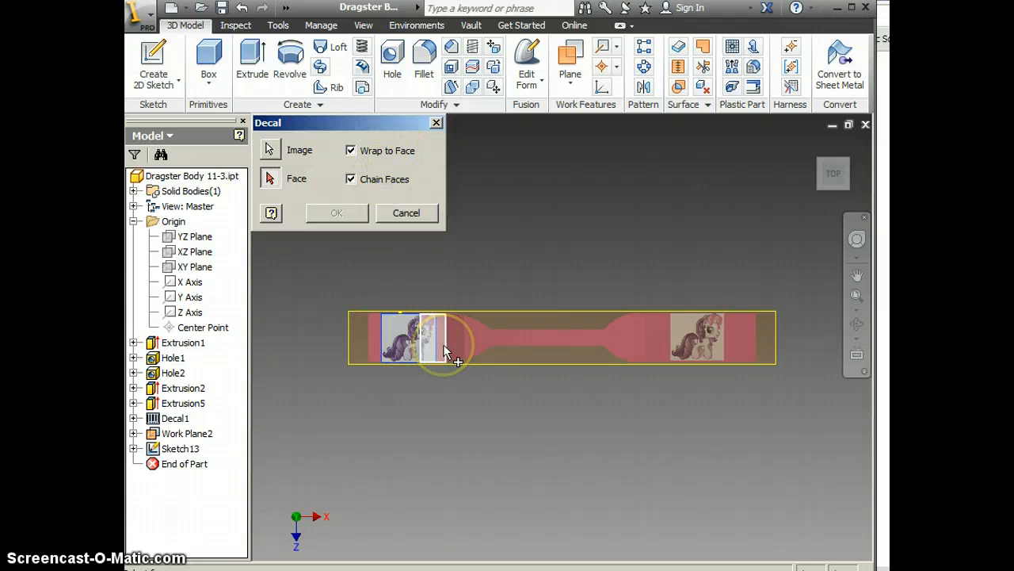
left_click(445, 357)
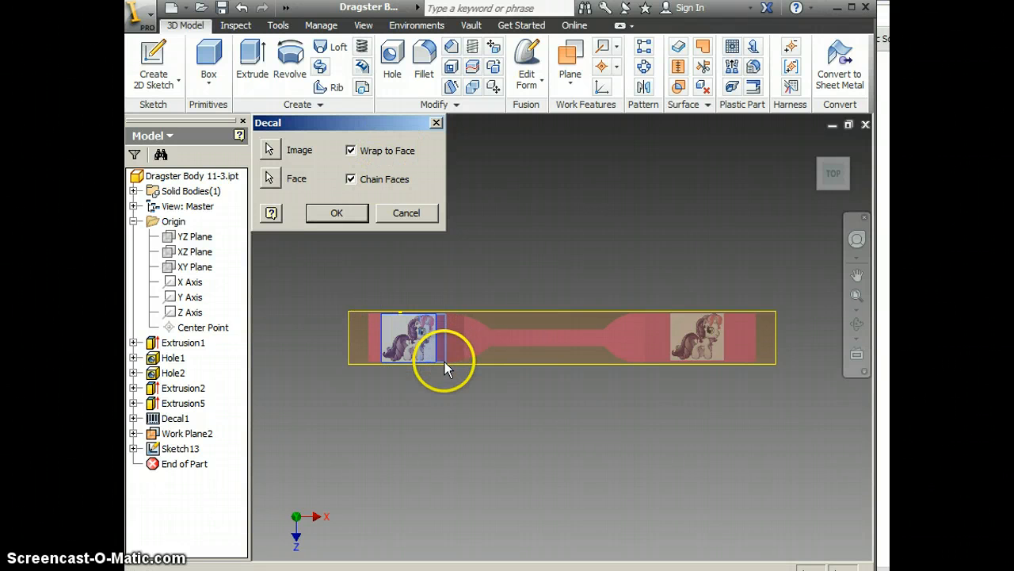
left_click(340, 214)
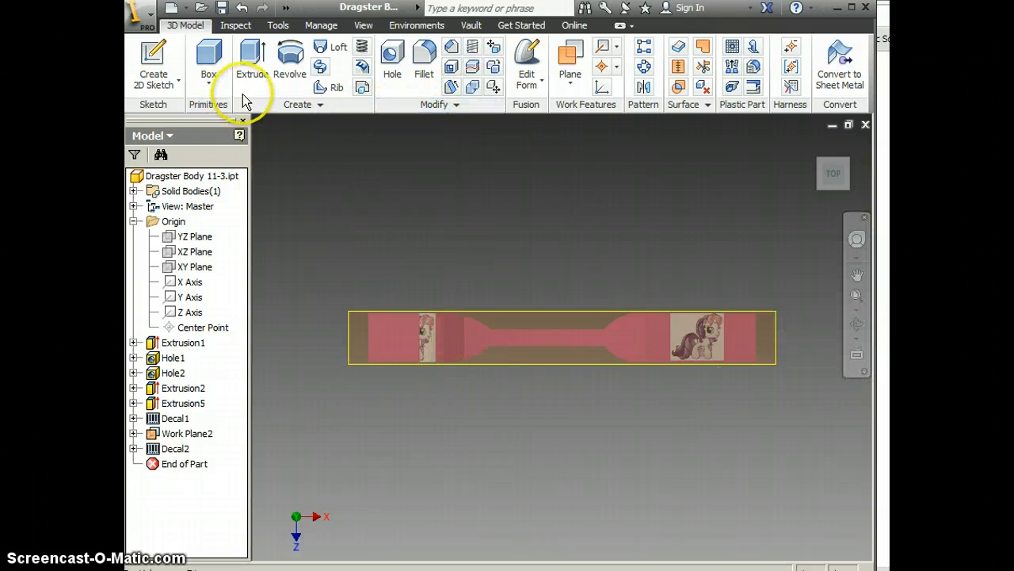
left_click(240, 9)
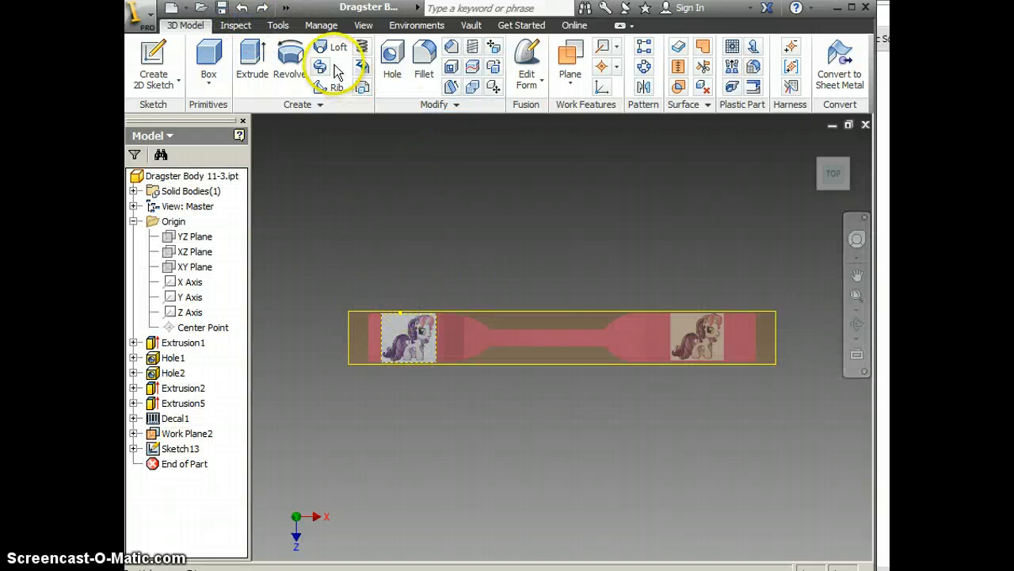
left_click(320, 104)
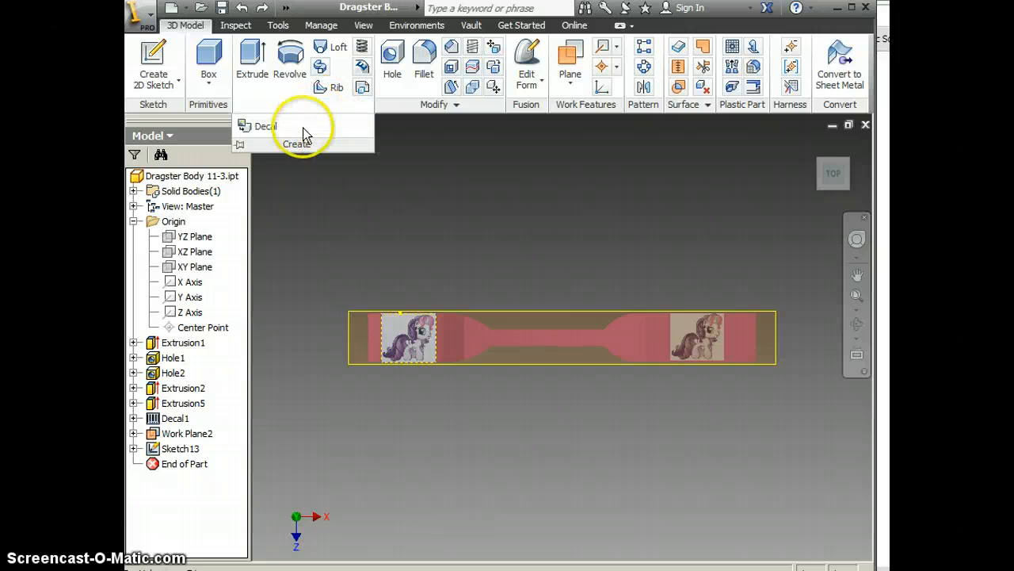
left_click(274, 135)
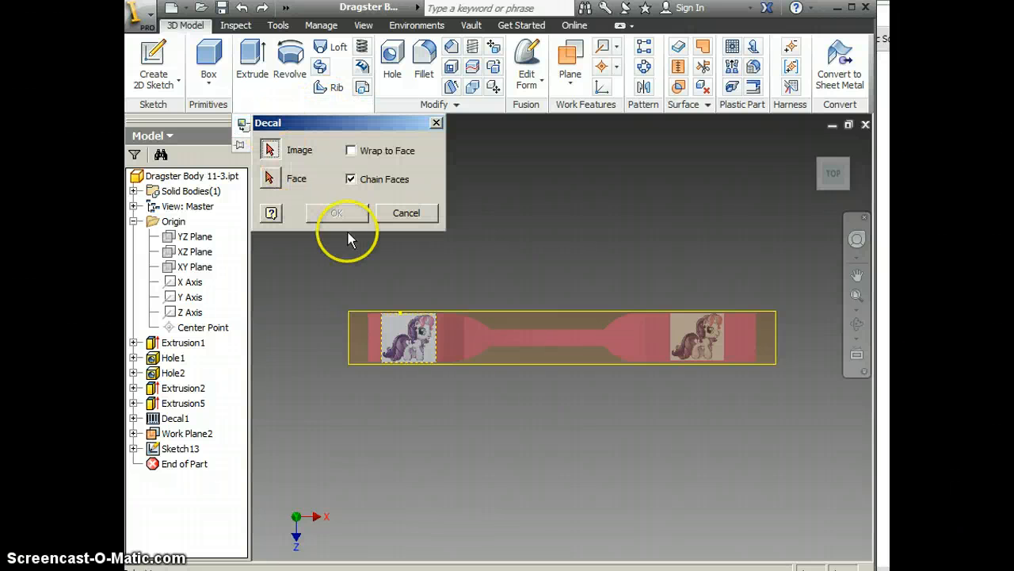
left_click(410, 348)
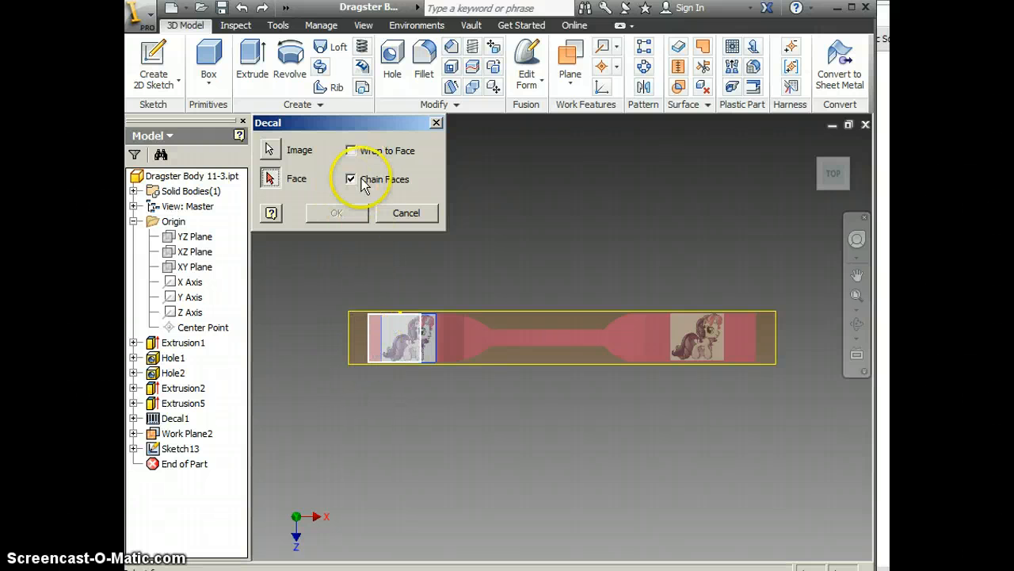
left_click(351, 150)
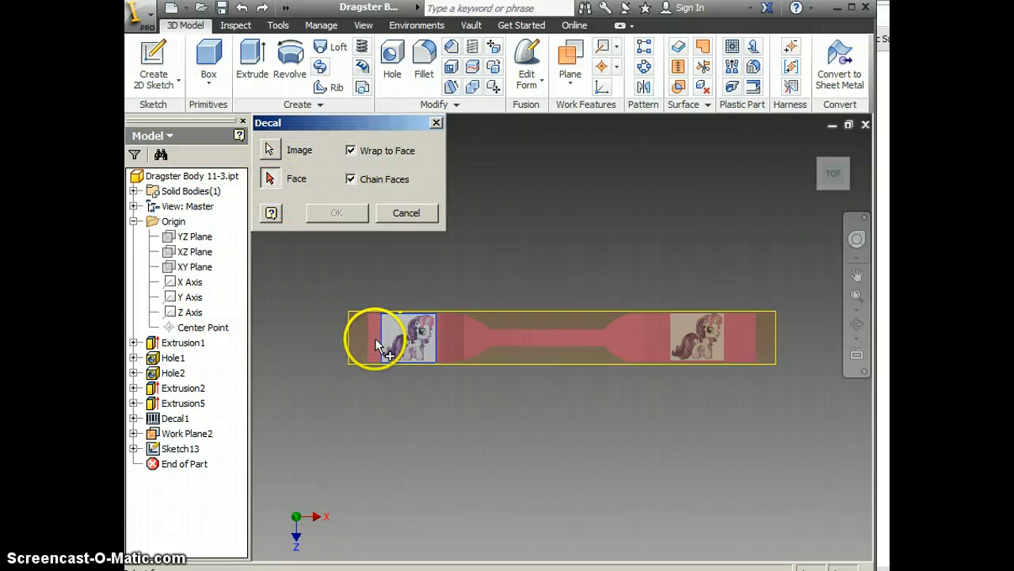
left_click(375, 339)
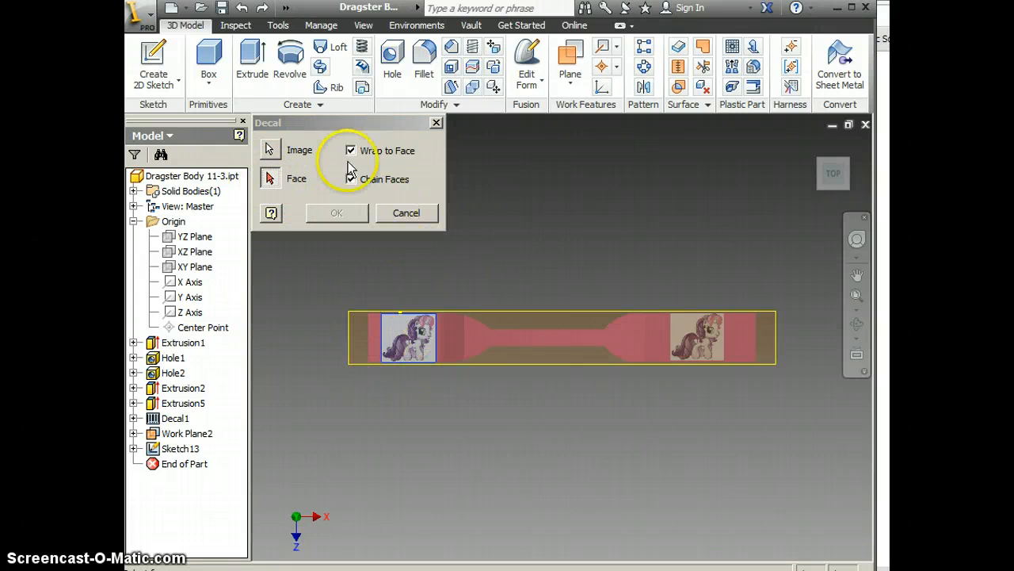
left_click(270, 150)
left_click(403, 328)
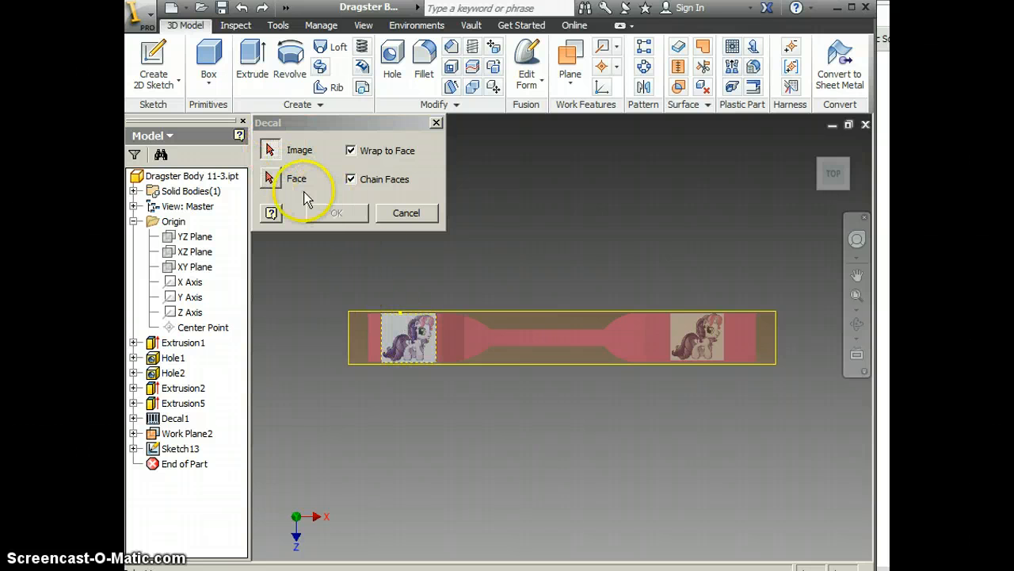
left_click(283, 180)
left_click(383, 336)
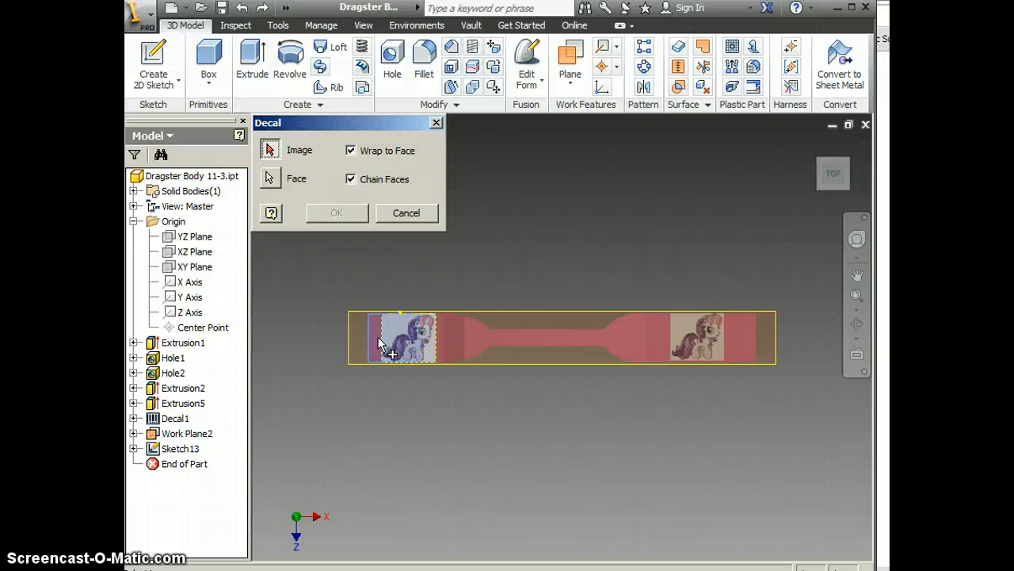
left_click(423, 214)
left_click(430, 339)
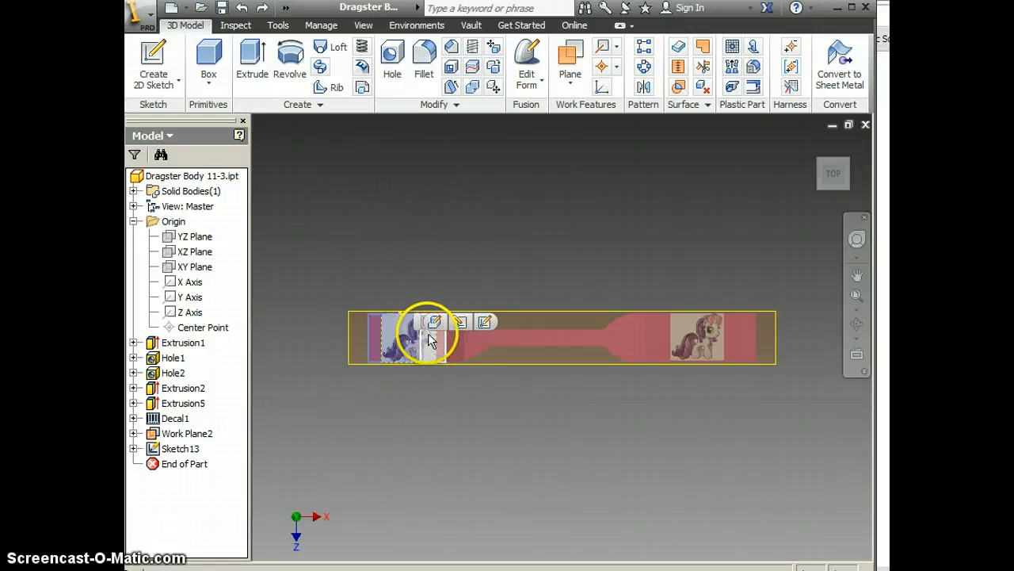
left_click(336, 412)
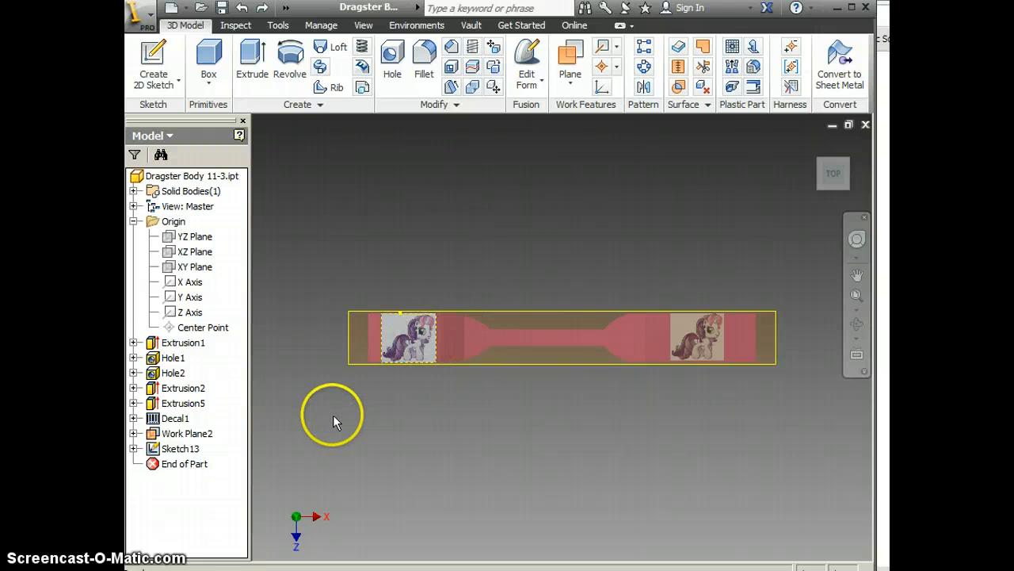
- Reopen the front image's sketch, shift the unicorn picture inward from the front tip towards the narrow middle section, and finish the sketch
double_click(179, 448)
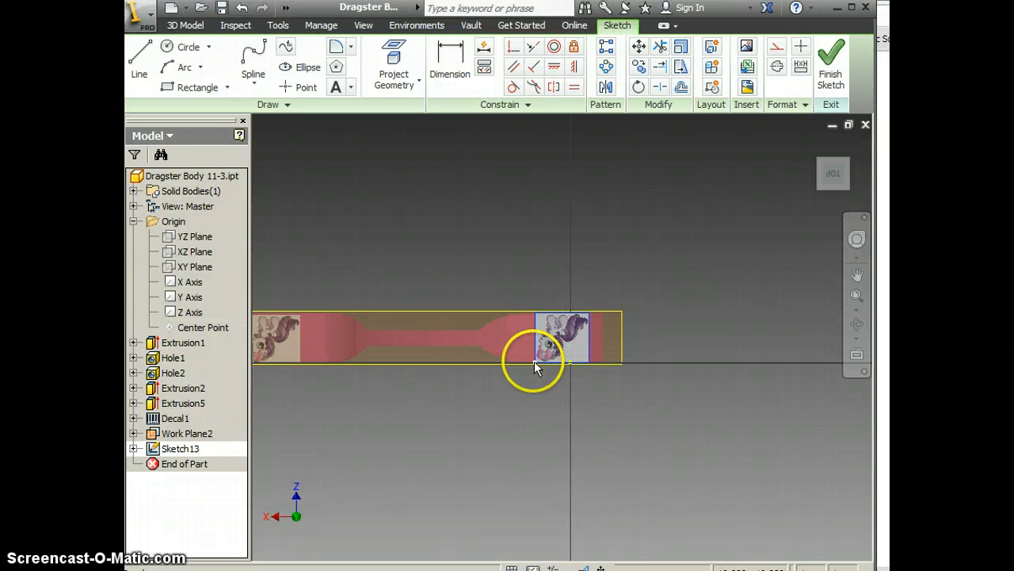
left_click_drag(554, 345, 533, 348)
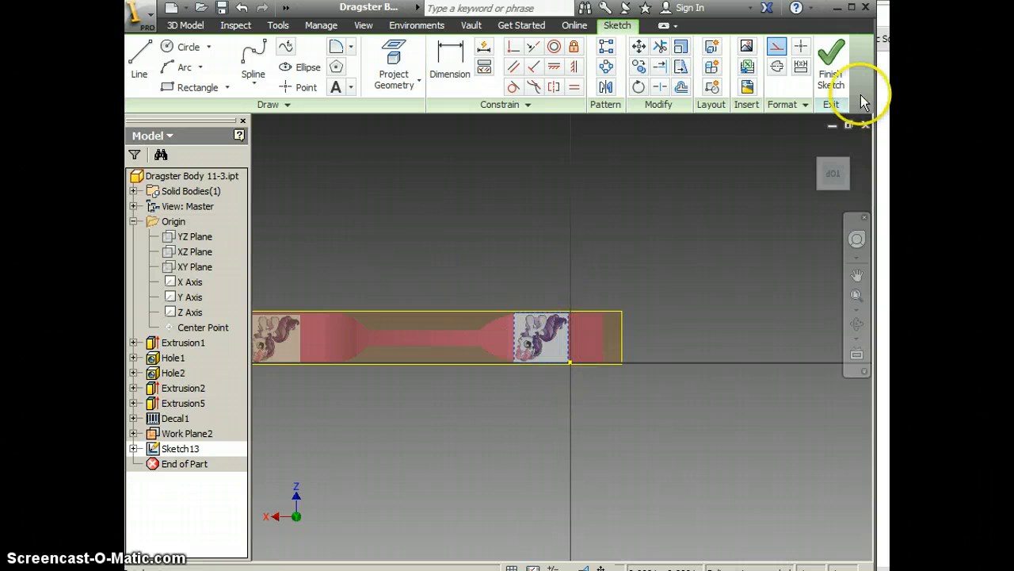
left_click(833, 73)
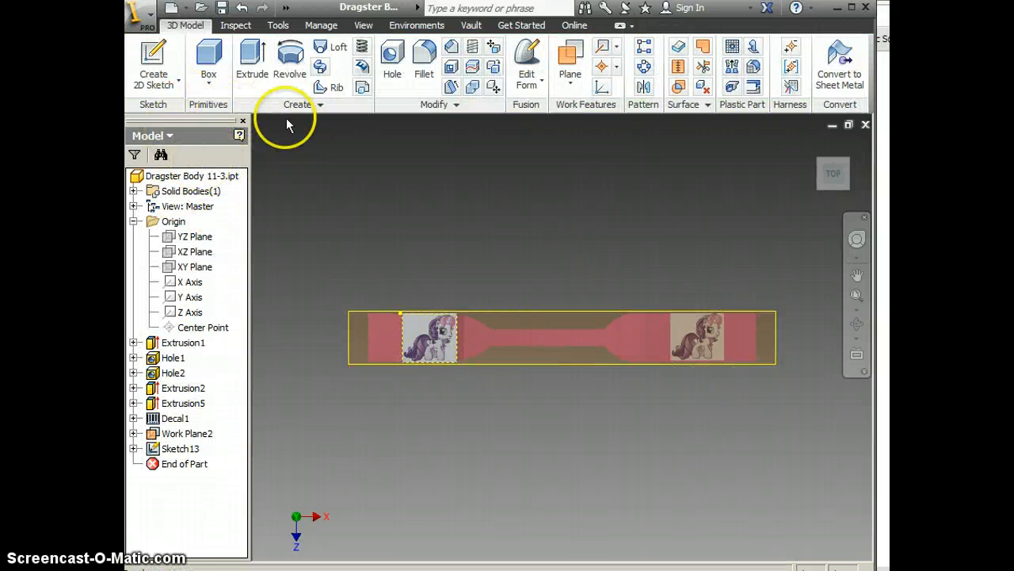
- Apply the repositioned front unicorn image as a decal with Wrap to Face and Chain Faces on the curved top face beneath it
left_click(326, 108)
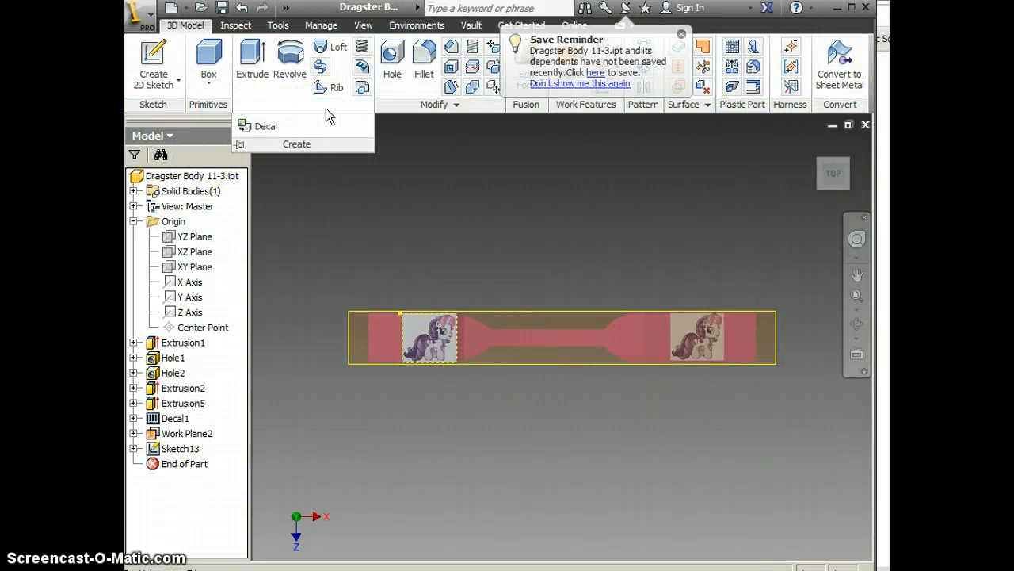
left_click(261, 125)
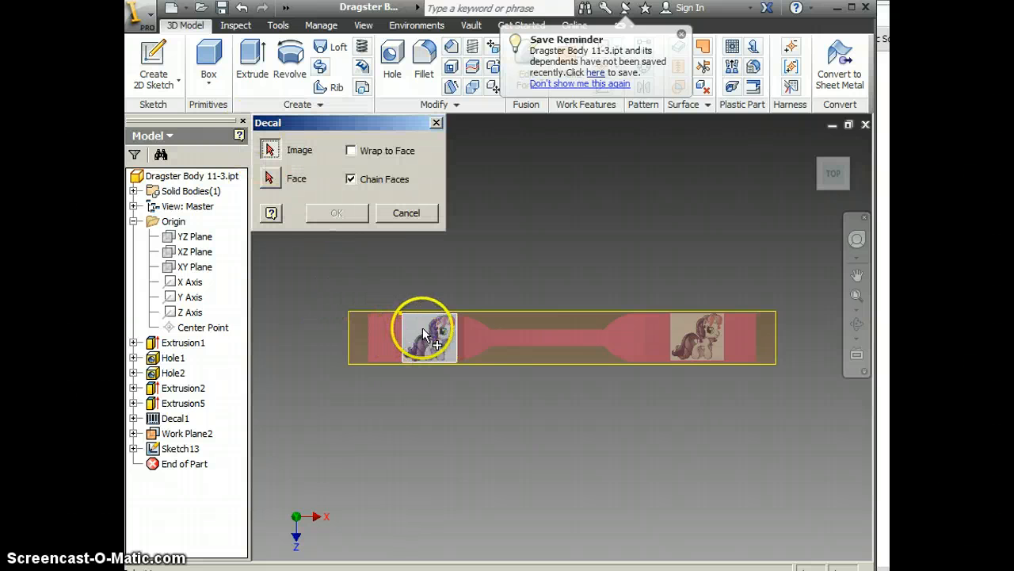
left_click(351, 150)
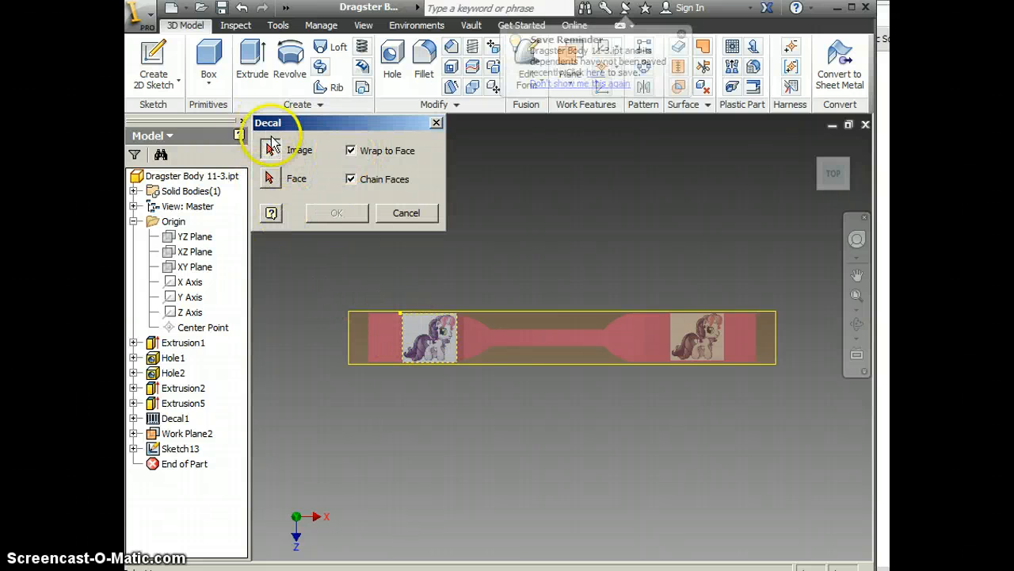
left_click(417, 332)
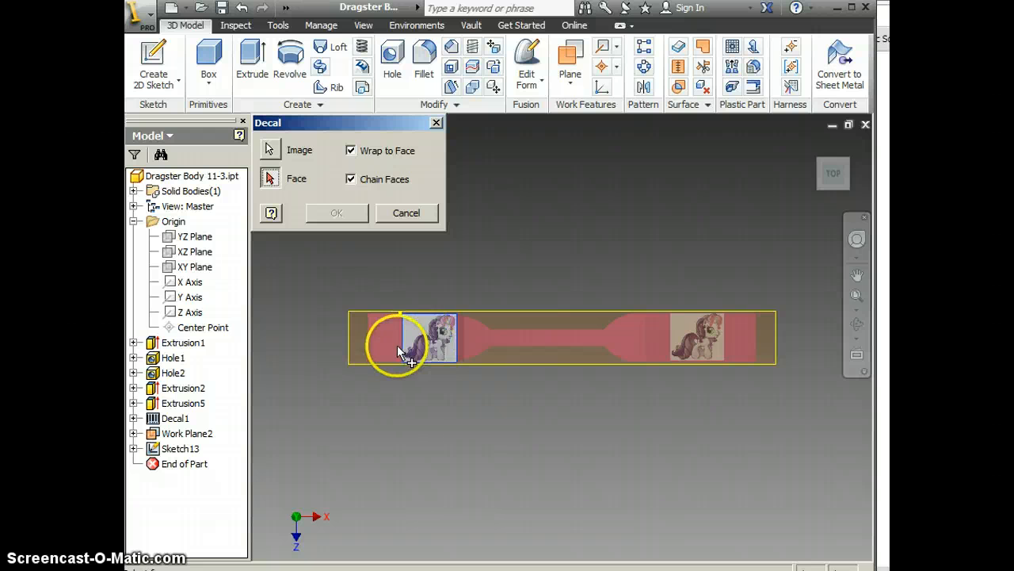
left_click(438, 347)
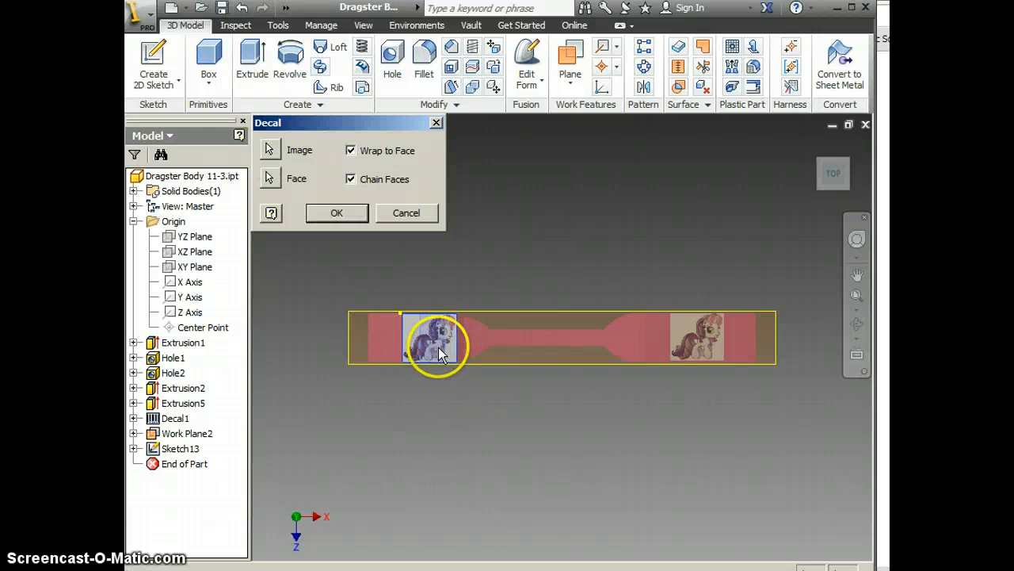
left_click(333, 214)
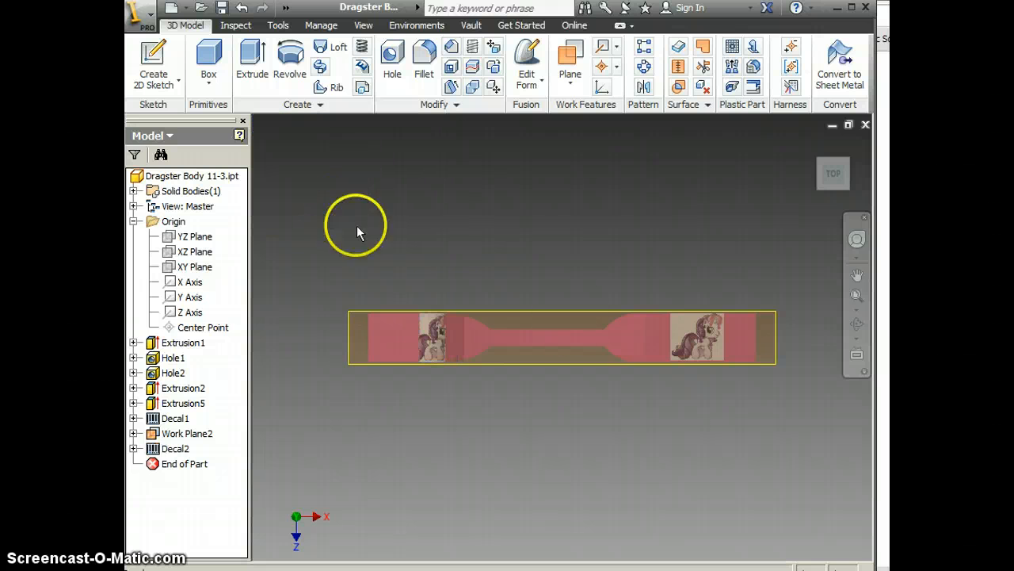
- Hide the offset work plane above the dragster body by turning off its visibility
left_click(857, 324)
left_click_drag(523, 438, 452, 351)
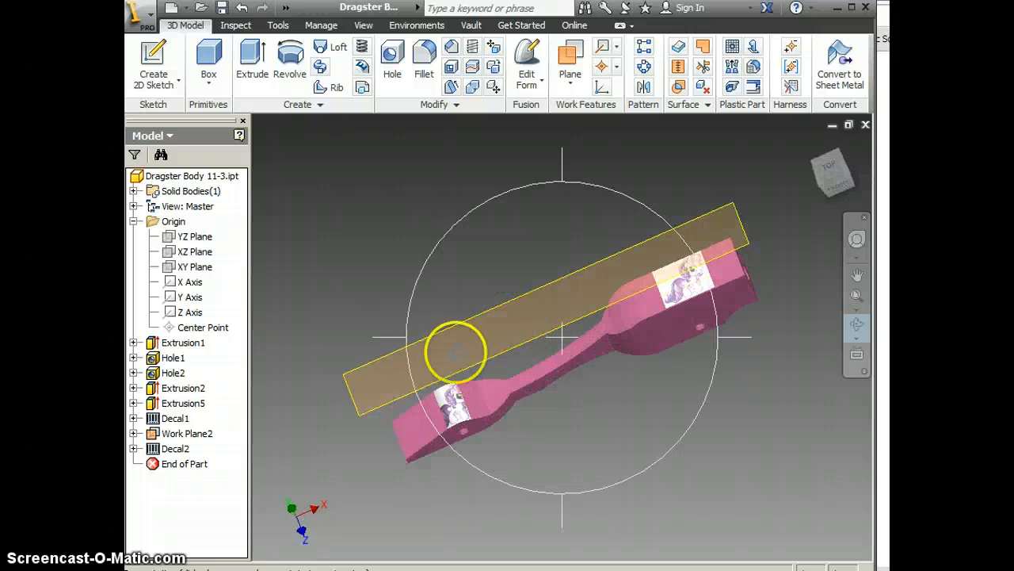
right_click(186, 432)
left_click(168, 434)
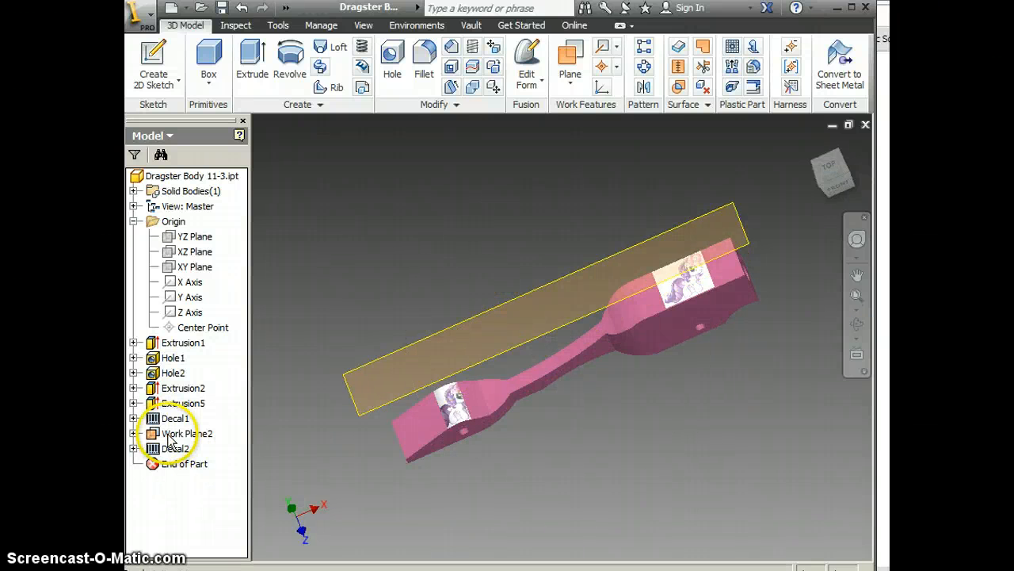
right_click(180, 432)
left_click(291, 440)
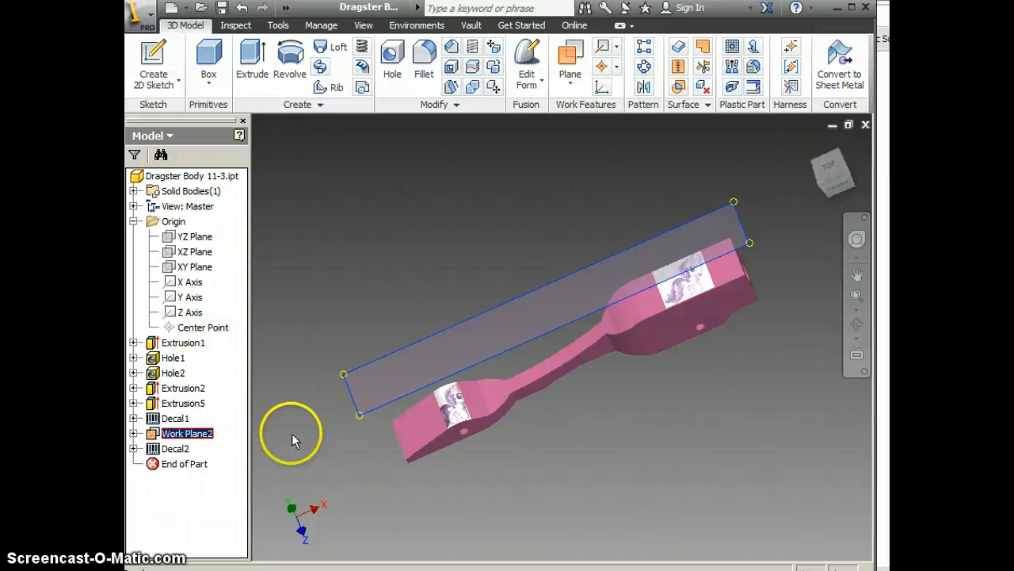
left_click(327, 458)
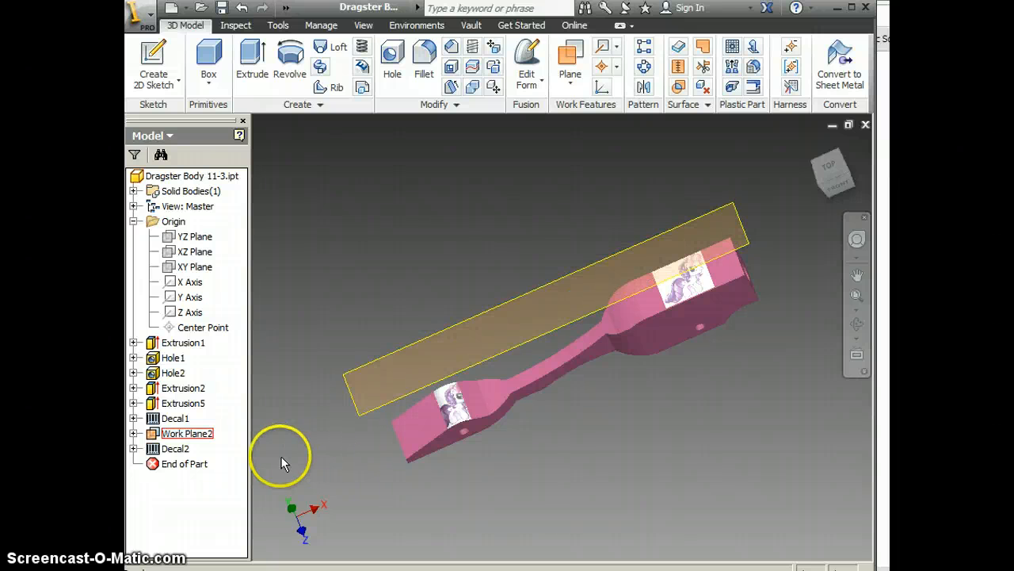
right_click(299, 301)
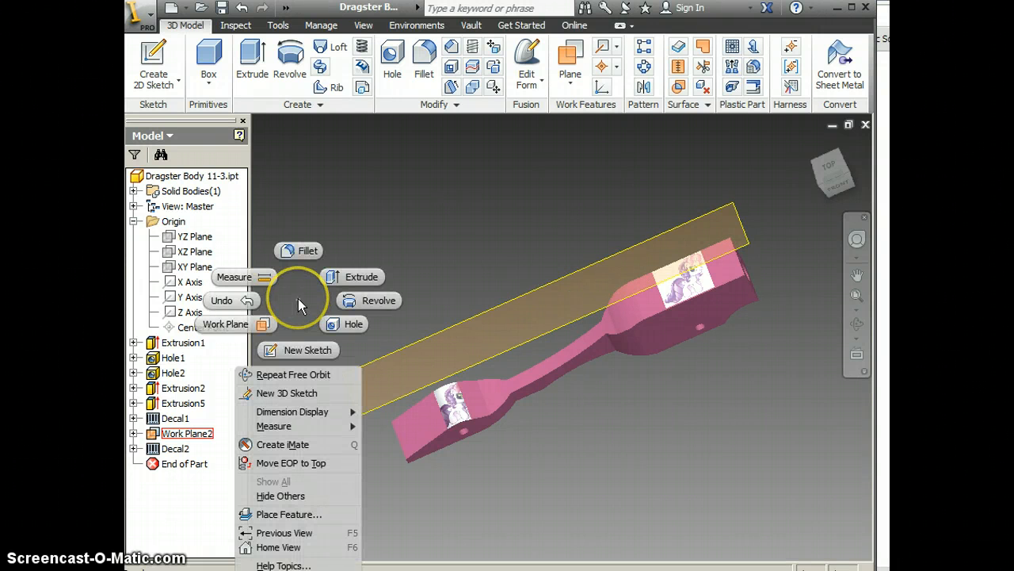
key("Escape")
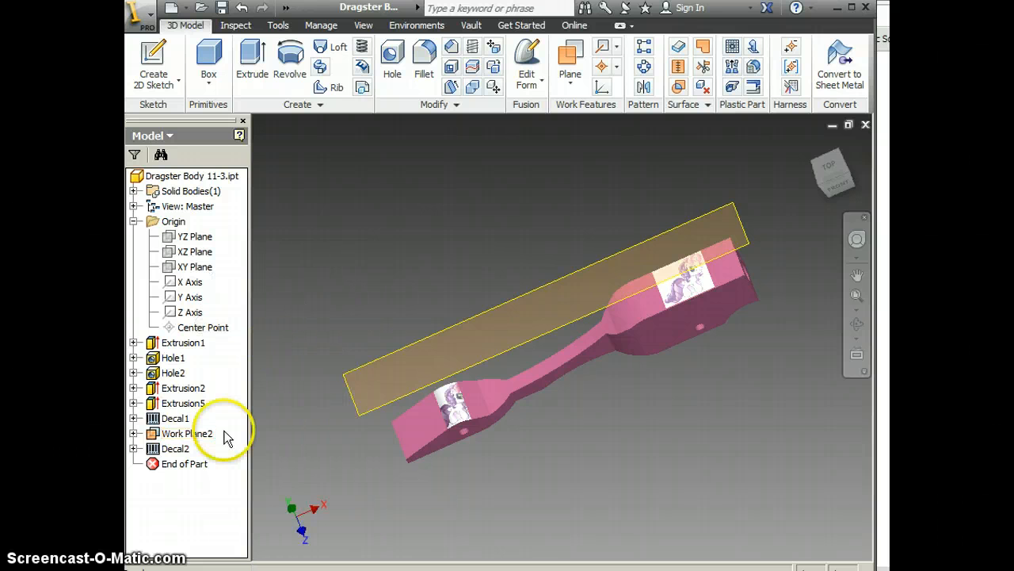
left_click(189, 436)
right_click(189, 440)
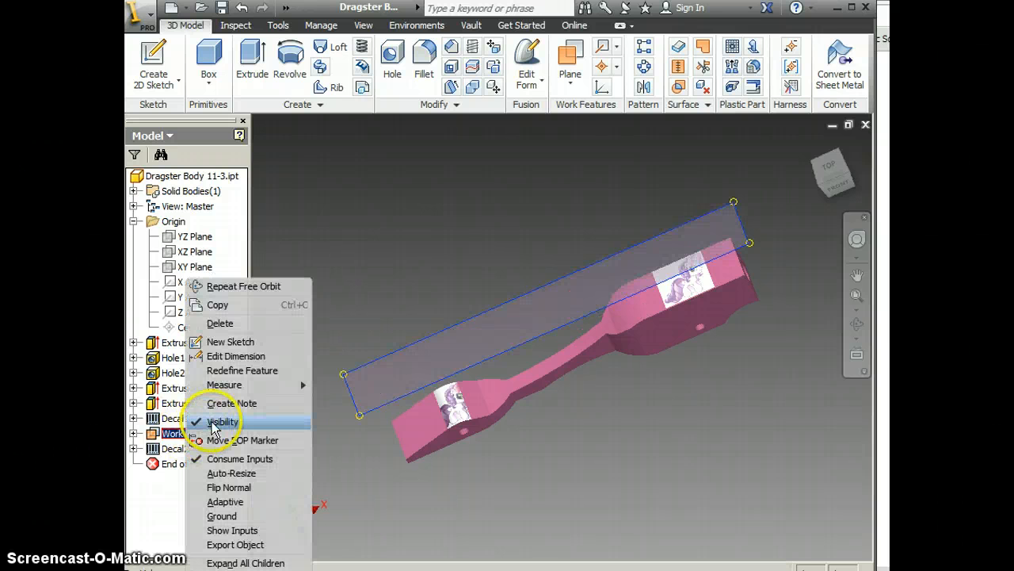
left_click(214, 421)
- Check both decals on the dragster body from another angle and save the part
left_click(856, 323)
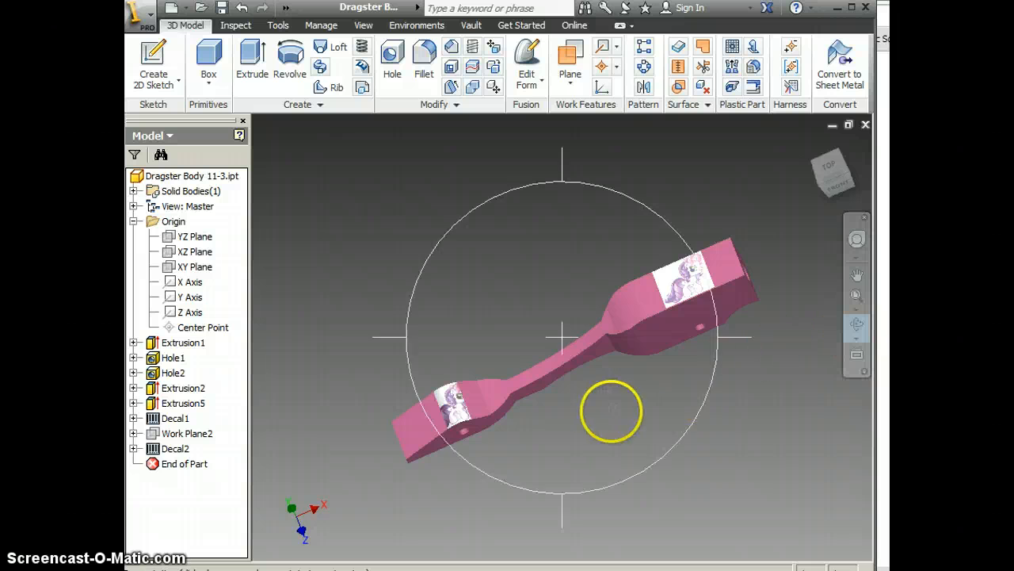
left_click_drag(611, 414, 362, 216)
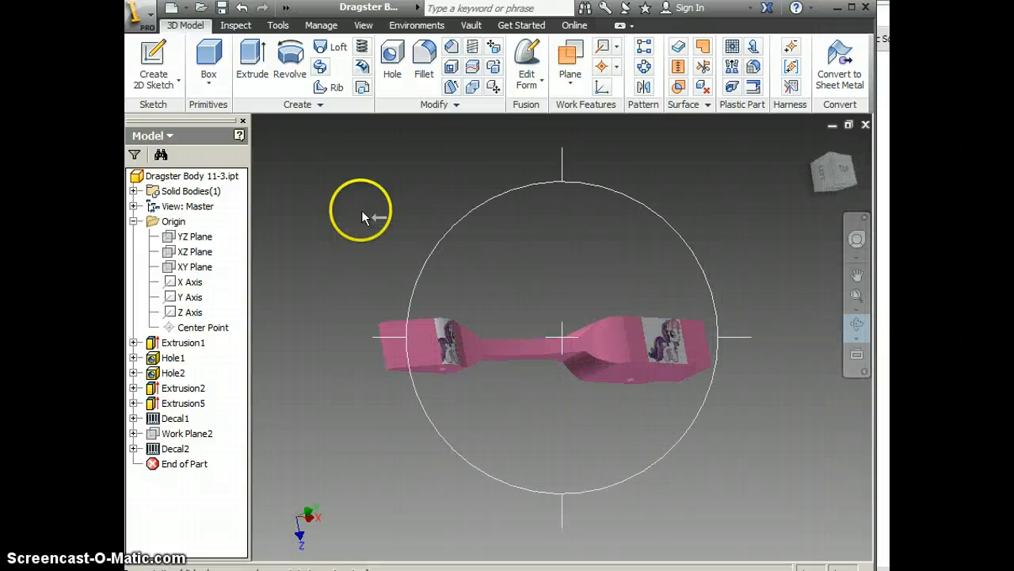
left_click(222, 10)
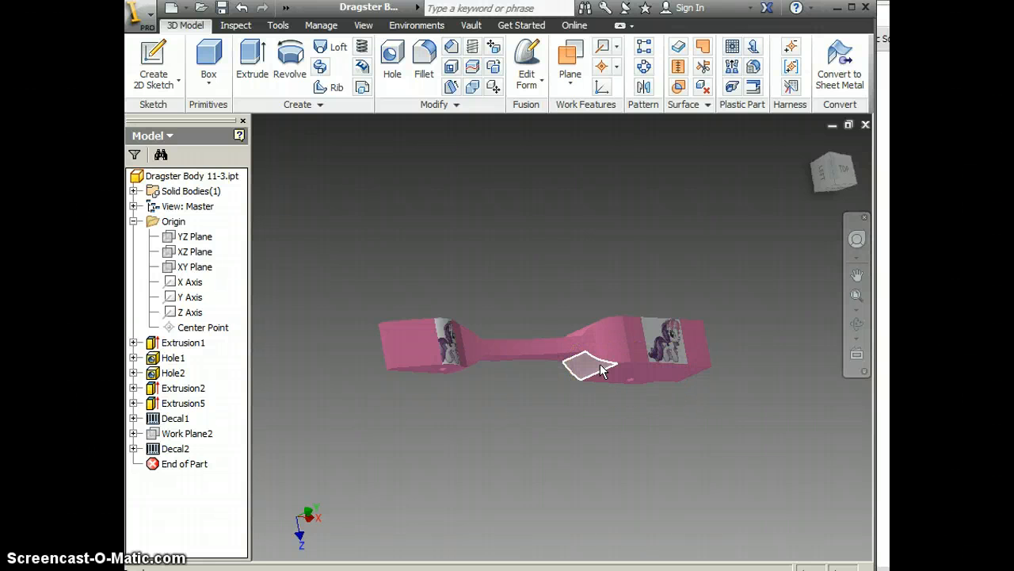
mouse_move(601, 370)
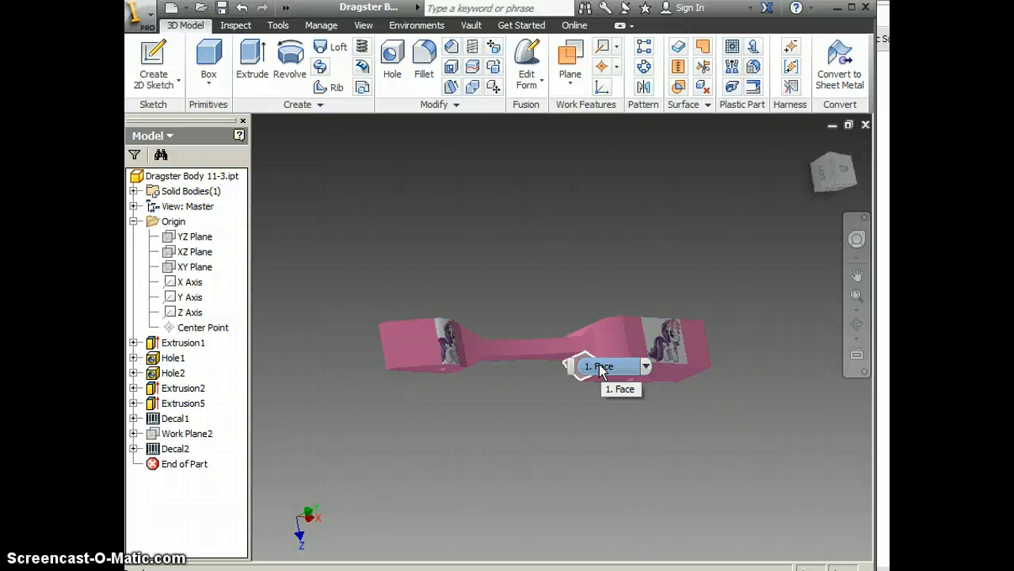
left_click(607, 471)
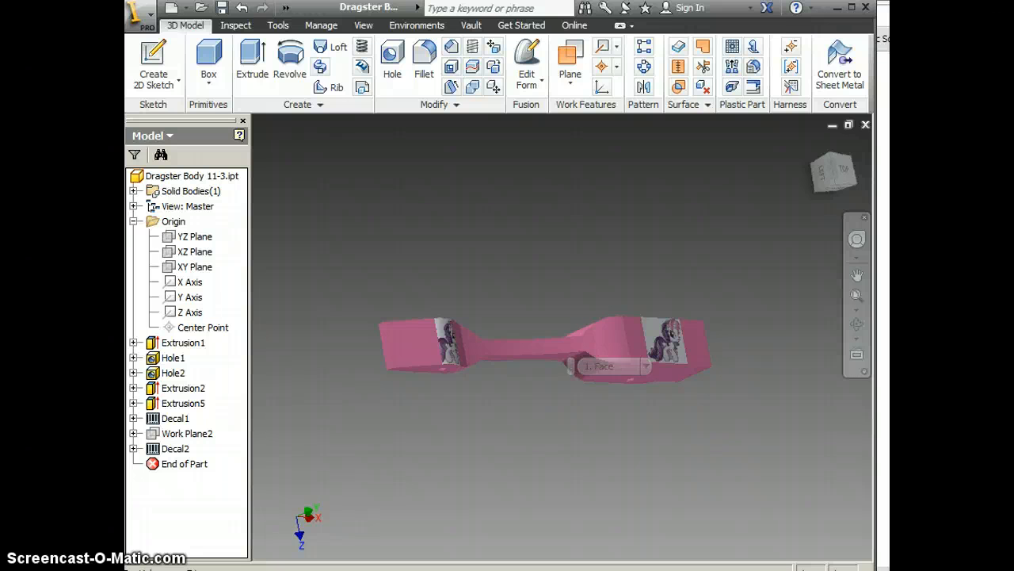